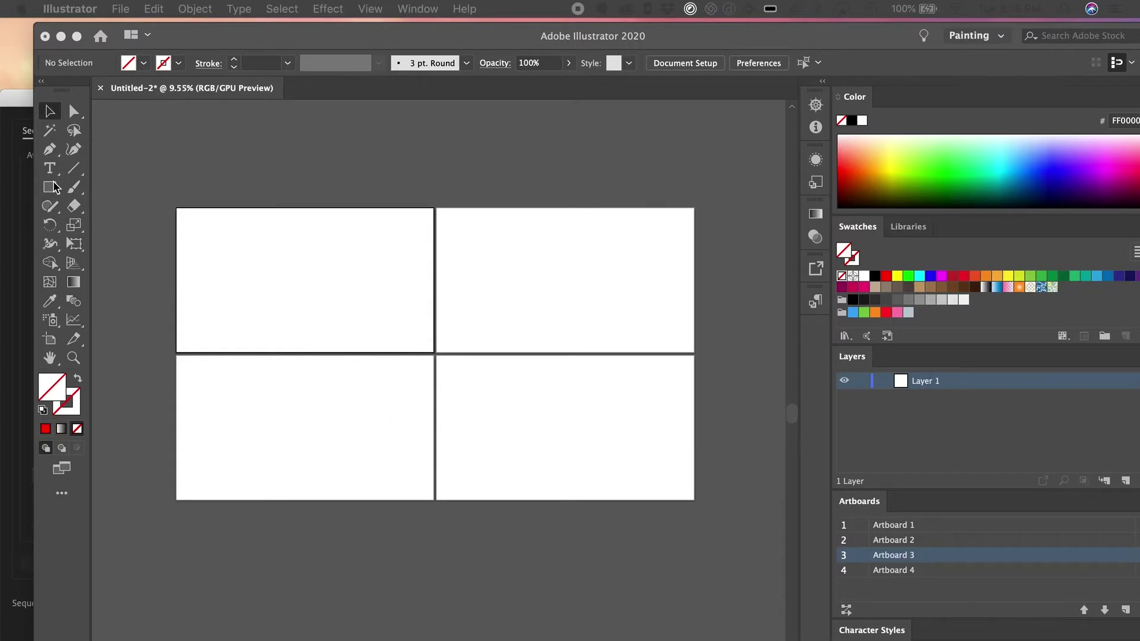
Step: Draw a pie graph covering most of the height of the upper-left artboard
{"action": "left_click", "coordinate": [249, 279]}
{"action": "left_click_drag", "start_coordinate": [79, 326], "coordinate": [140, 455]}
{"action": "left_click_drag", "start_coordinate": [229, 219], "coordinate": [370, 340]}
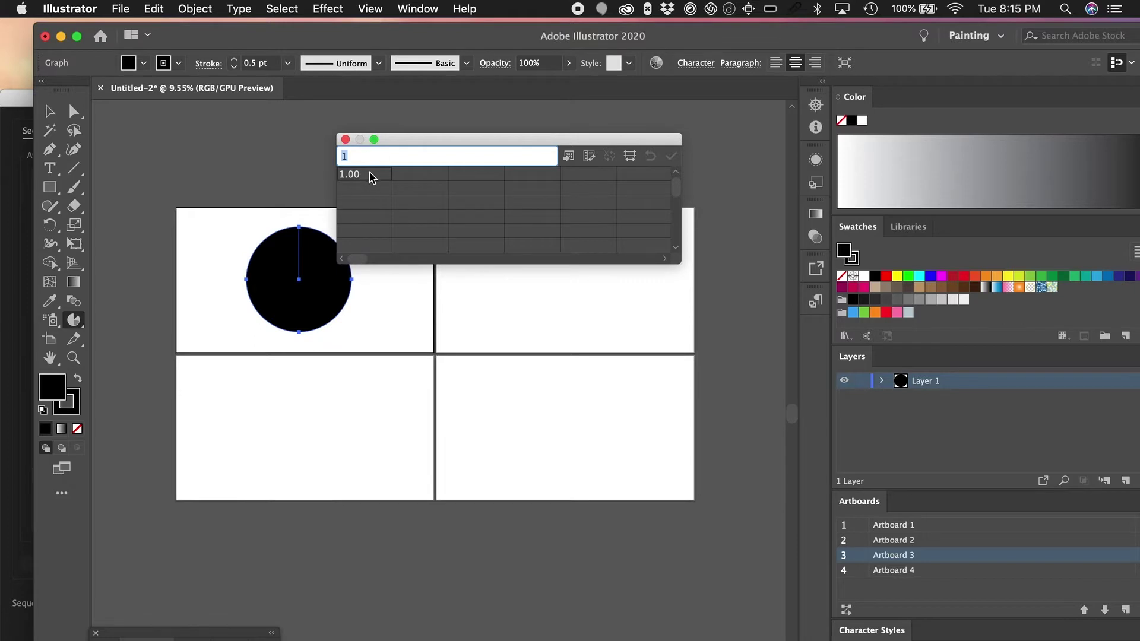
Step: Enter 4, 6, 8, 3 and 8 below the first value in the graph data and apply the data
{"action": "left_click", "coordinate": [379, 188]}
{"action": "type", "text": "4"}
{"action": "key", "text": "Return"}
{"action": "type", "text": "6"}
{"action": "key", "text": "Return"}
{"action": "type", "text": "8"}
{"action": "key", "text": "Return"}
{"action": "type", "text": "3"}
{"action": "key", "text": "Return"}
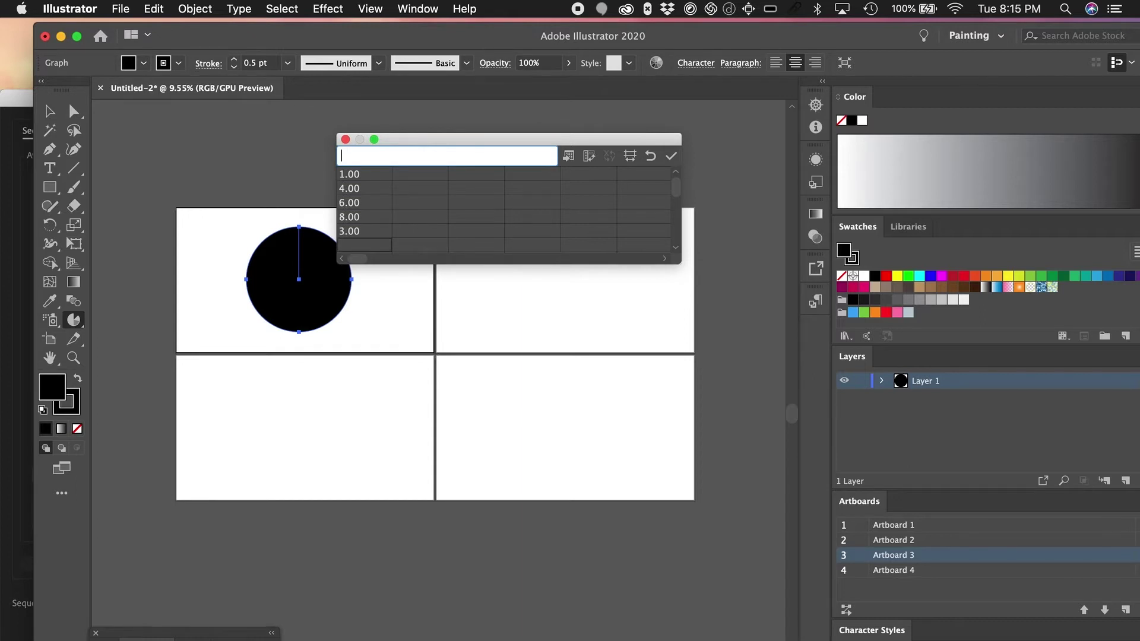
{"action": "key", "text": "Return"}
{"action": "left_click", "coordinate": [671, 156]}
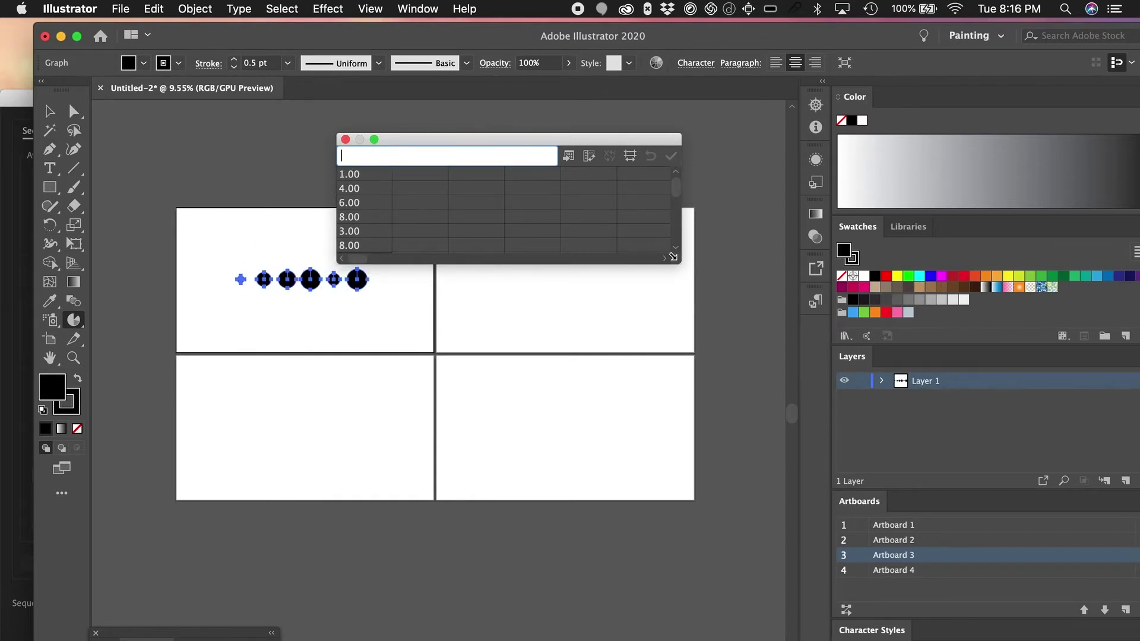
Step: Enlarge and move the graph data window clear of the pie, and transpose the values into one row, applying the change
{"action": "left_click_drag", "start_coordinate": [679, 265], "coordinate": [712, 414]}
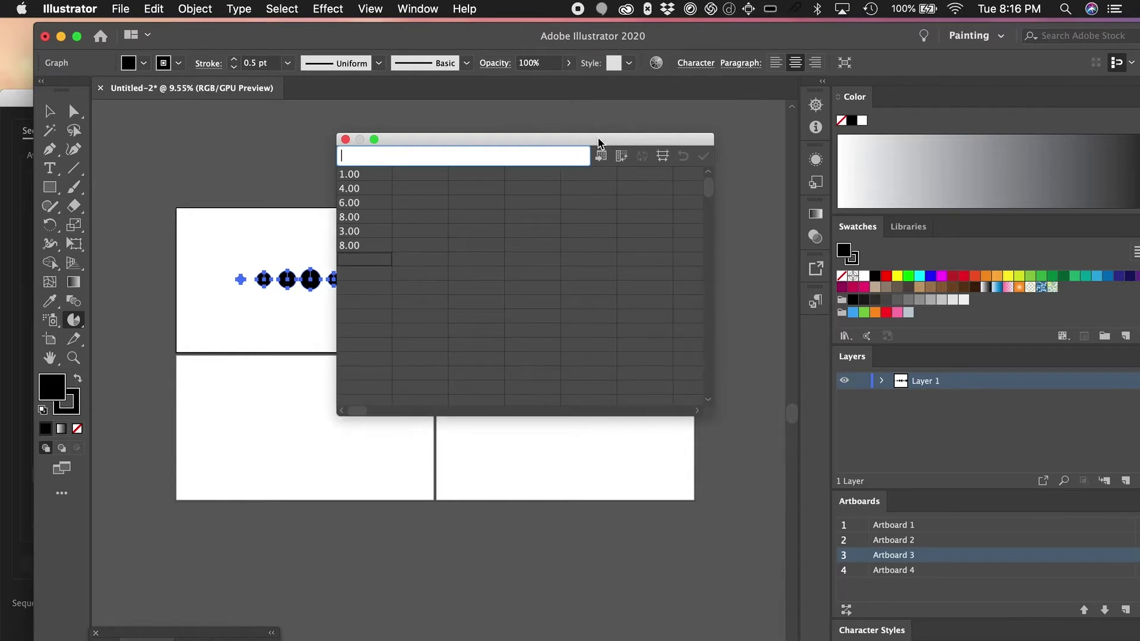
{"action": "left_click_drag", "start_coordinate": [598, 142], "coordinate": [716, 124]}
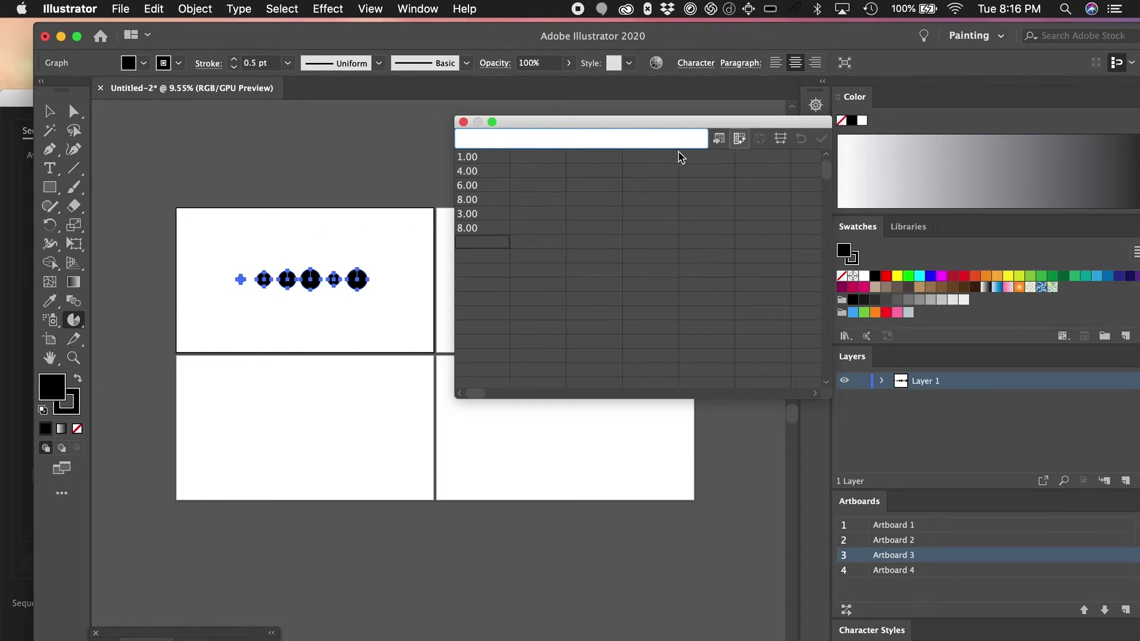
{"action": "left_click", "coordinate": [739, 138]}
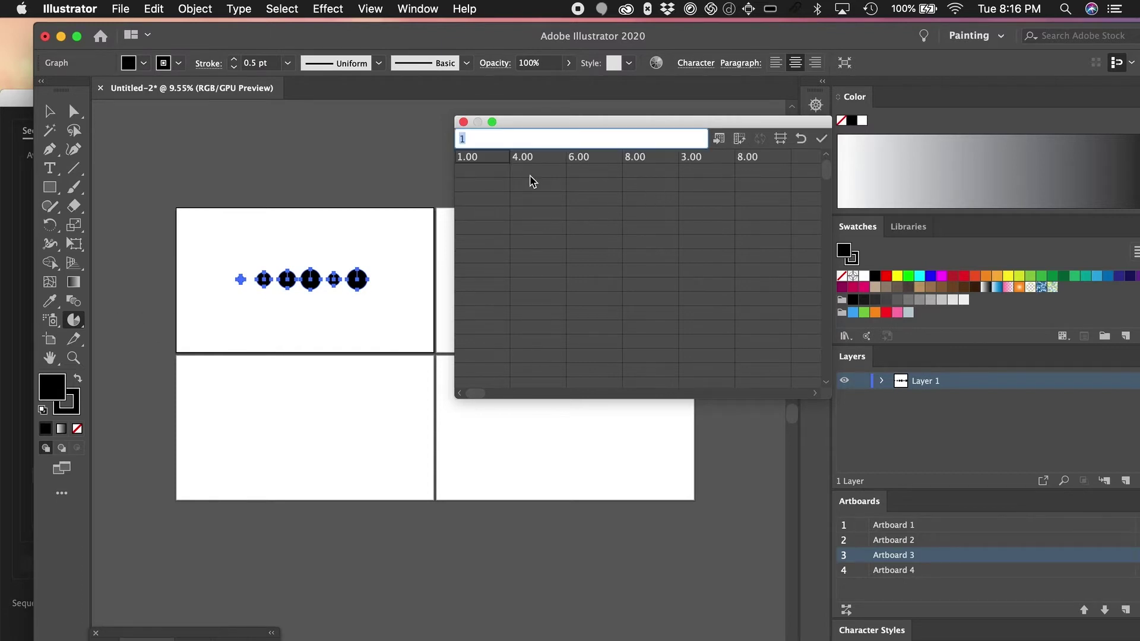
{"action": "left_click", "coordinate": [822, 140]}
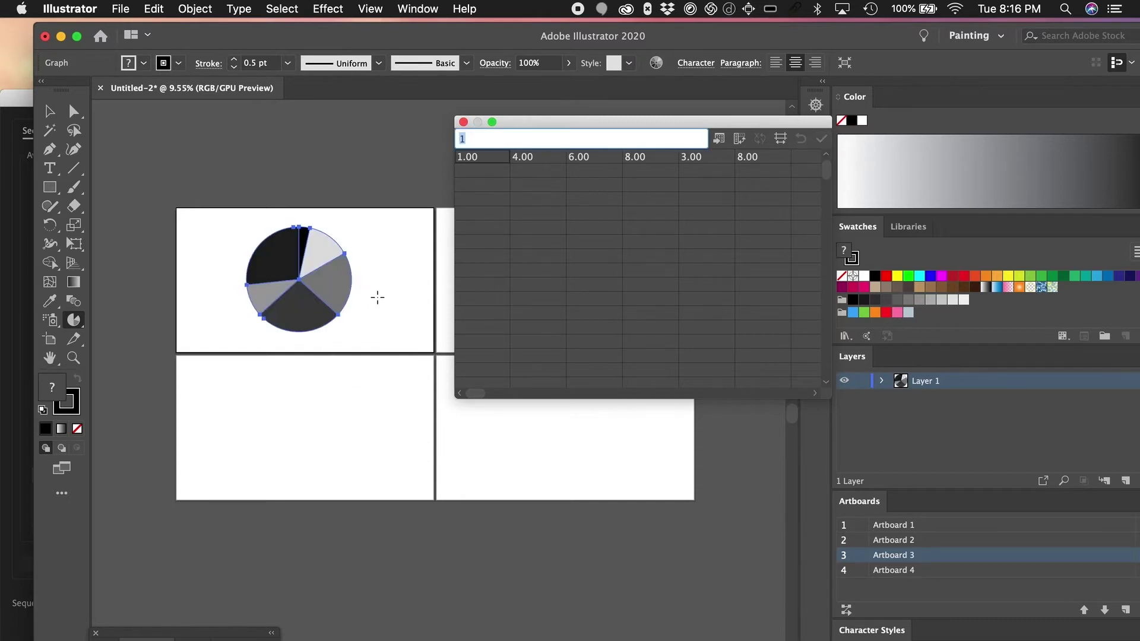
Step: Fill the narrow black pie slice with red and the light gray slice beside it with green
{"action": "scroll", "coordinate": [338, 291], "scroll_direction": "up", "scroll_amount": 2}
{"action": "key", "text": "v"}
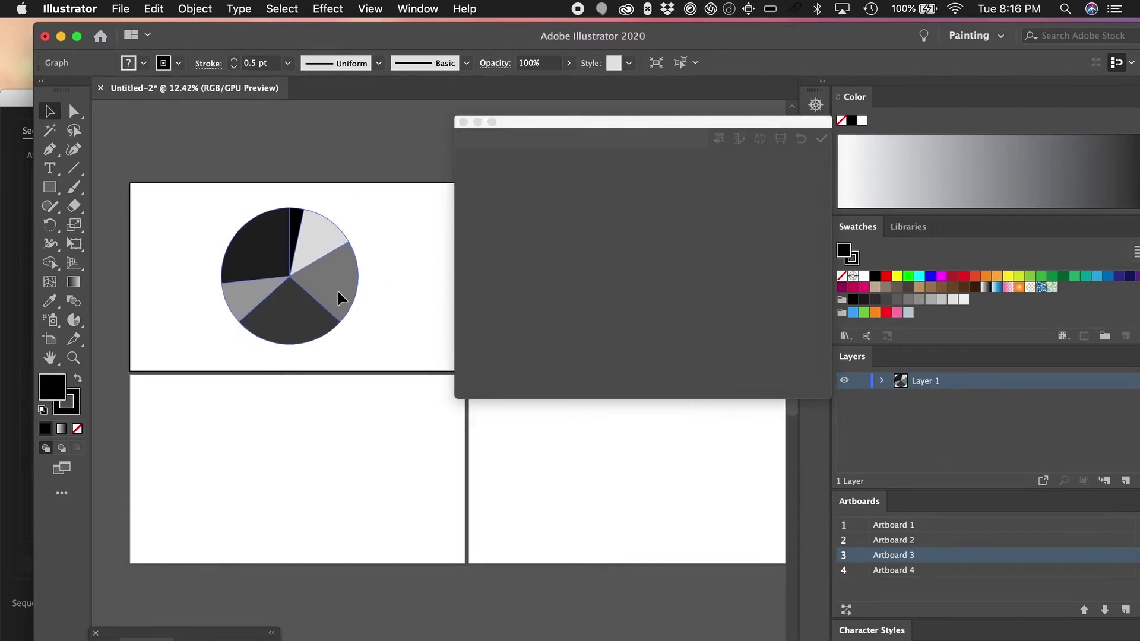
{"action": "left_click", "coordinate": [337, 291]}
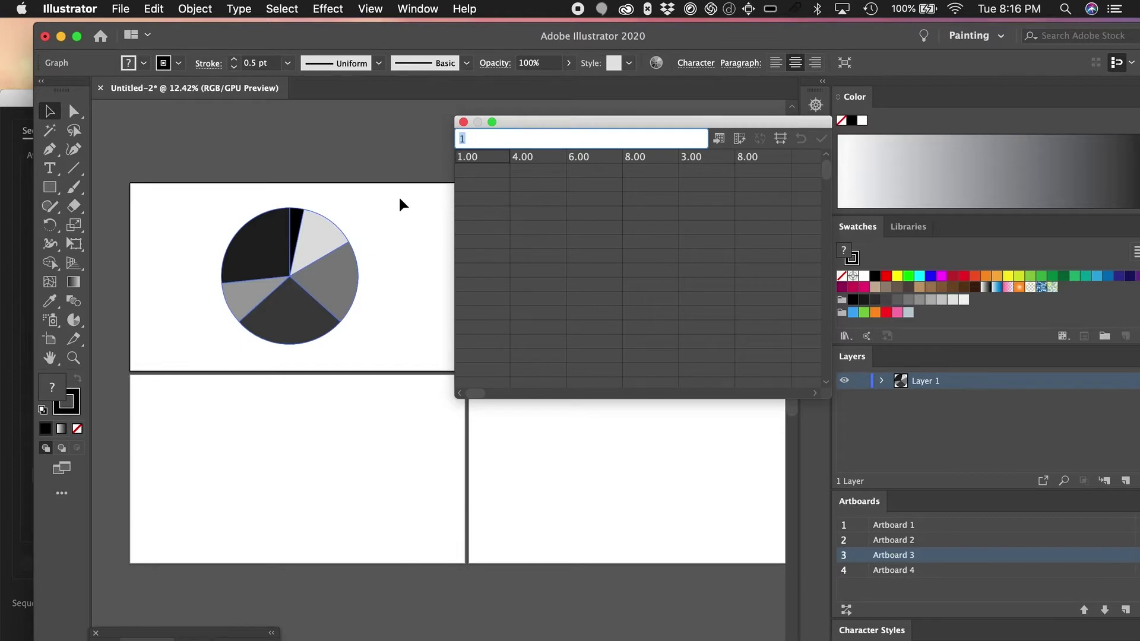
{"action": "left_click", "coordinate": [419, 209]}
{"action": "key", "text": "a"}
{"action": "left_click", "coordinate": [297, 225]}
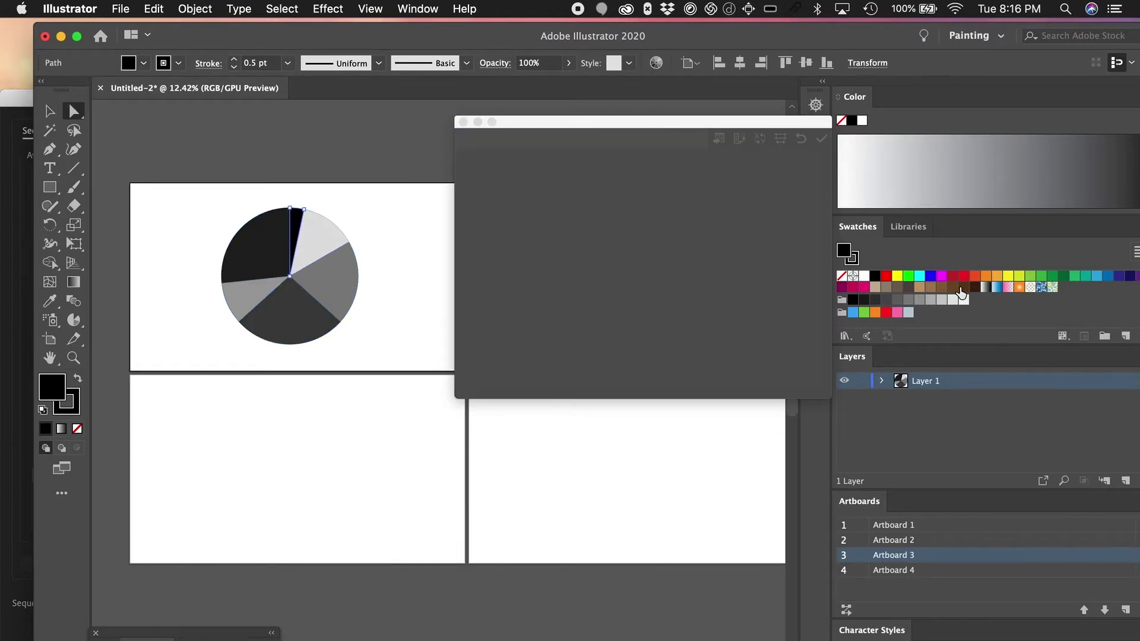
{"action": "left_click", "coordinate": [886, 312]}
{"action": "left_click", "coordinate": [366, 275]}
{"action": "left_click", "coordinate": [321, 247]}
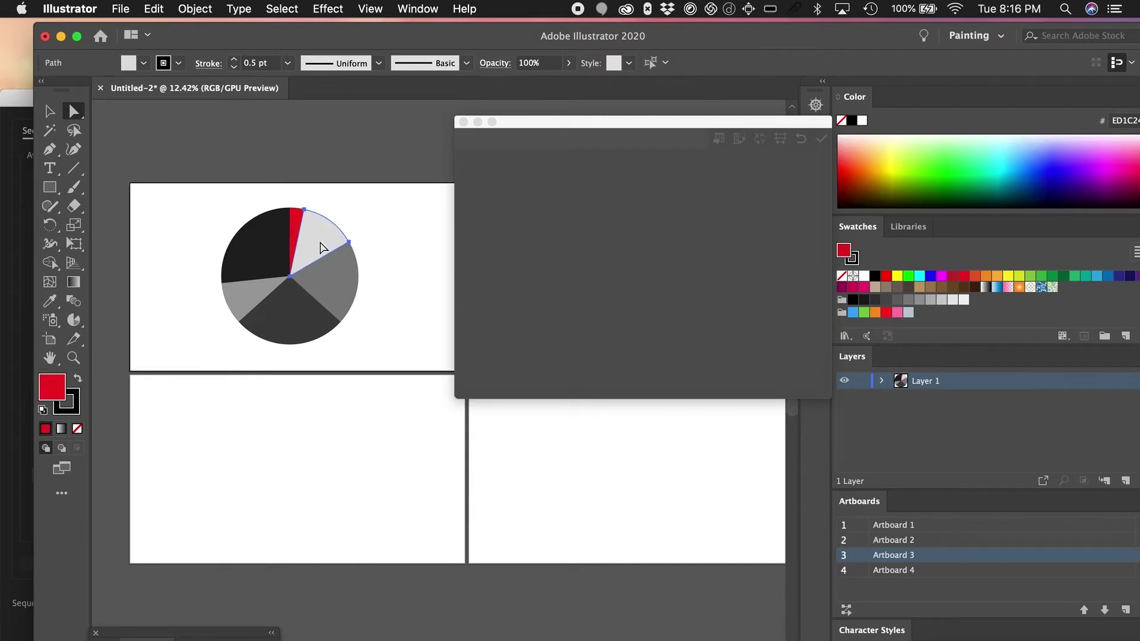
{"action": "left_click", "coordinate": [908, 275]}
{"action": "left_click", "coordinate": [406, 293]}
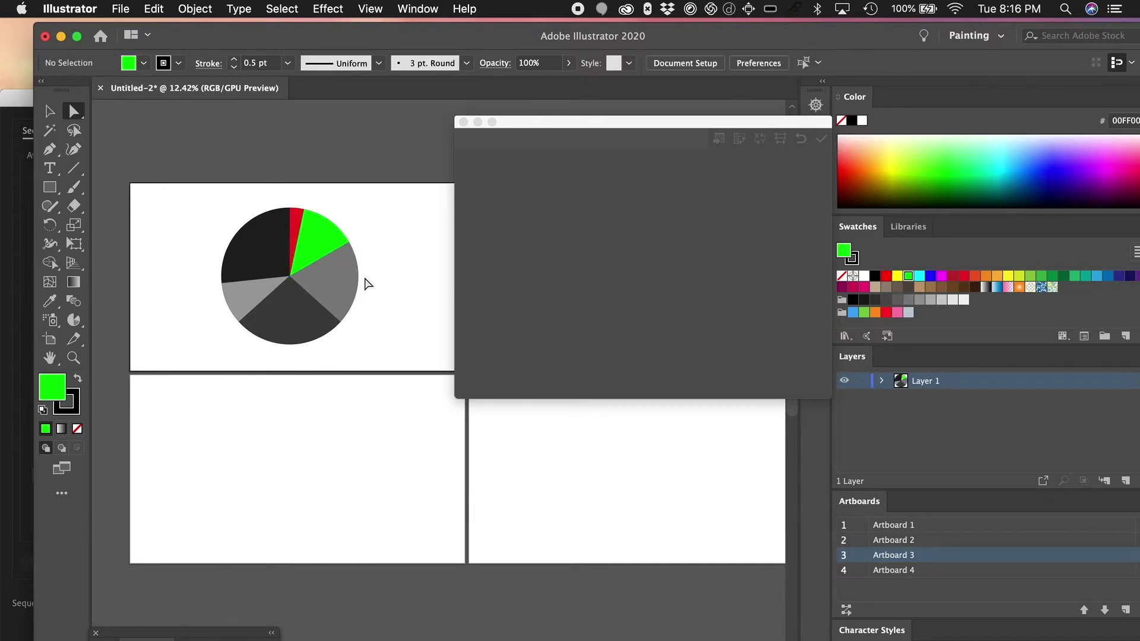
Step: Fill the right-hand pie slice with cyan and the bottom slice with red, and select the small gray slice
{"action": "left_click", "coordinate": [337, 283]}
{"action": "left_click", "coordinate": [886, 275]}
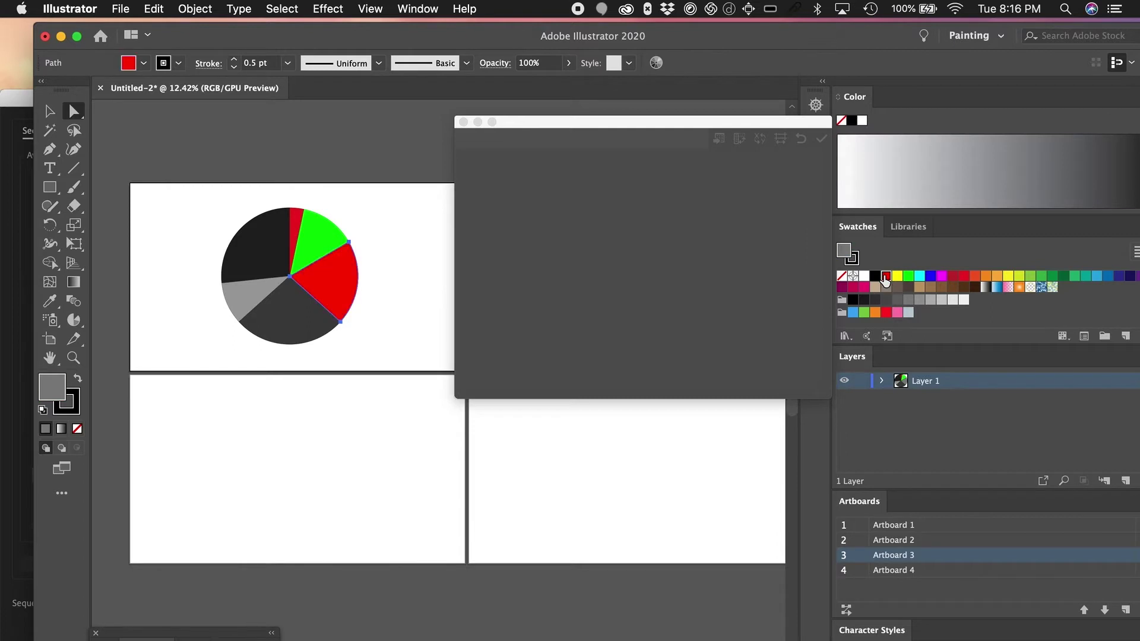
{"action": "left_click", "coordinate": [918, 276]}
{"action": "left_click", "coordinate": [380, 265]}
{"action": "left_click", "coordinate": [296, 327]}
{"action": "left_click", "coordinate": [964, 276]}
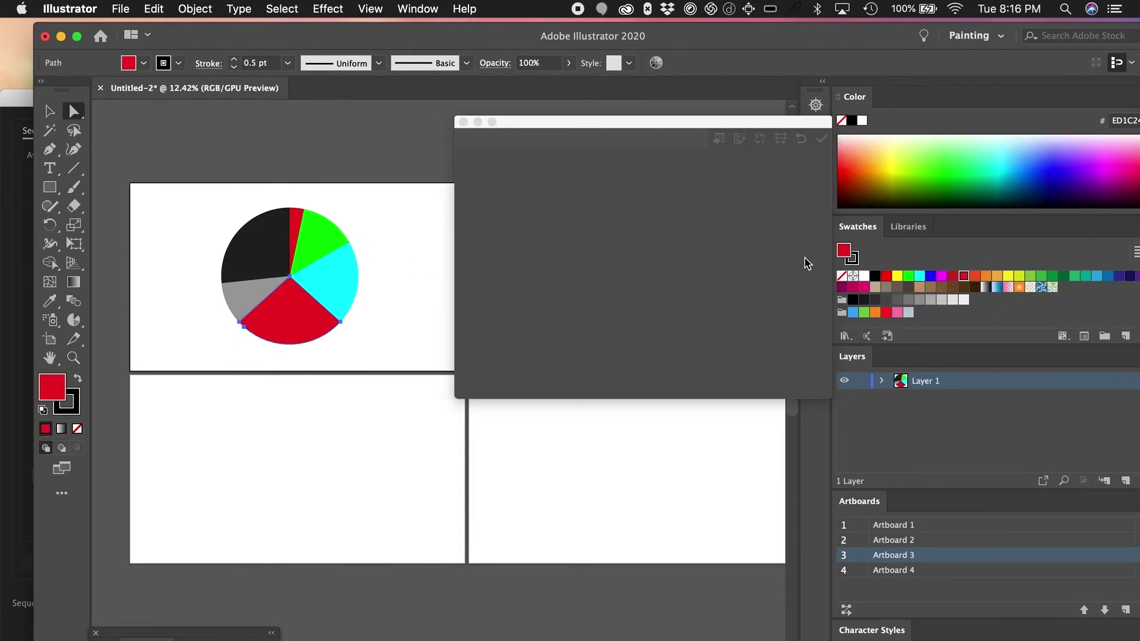
{"action": "left_click", "coordinate": [255, 294]}
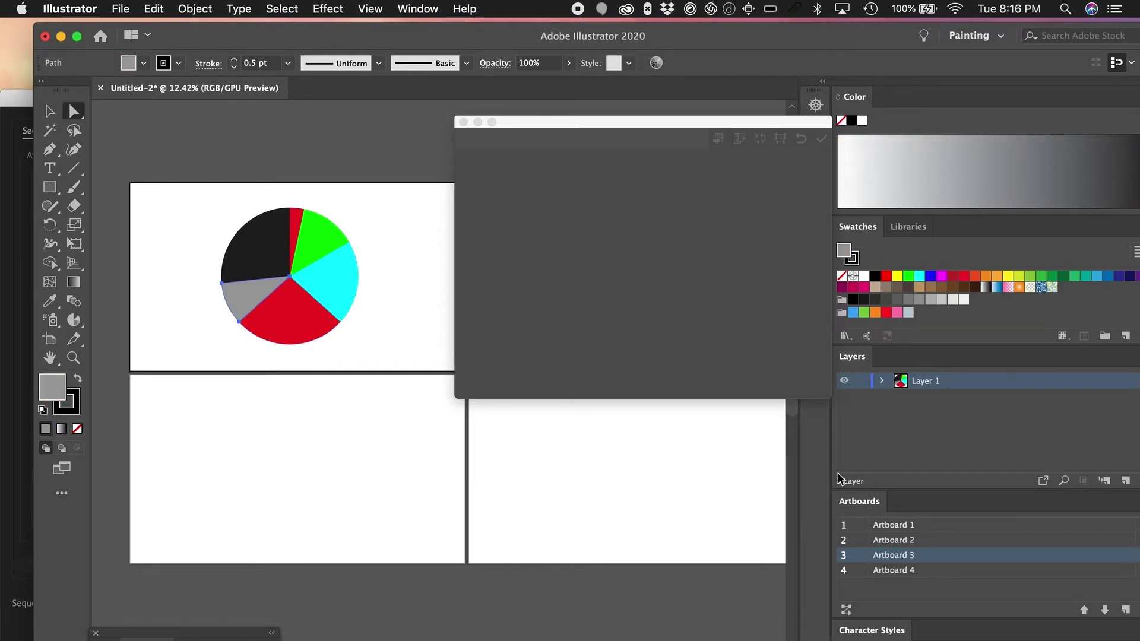
{"action": "left_click", "coordinate": [418, 9]}
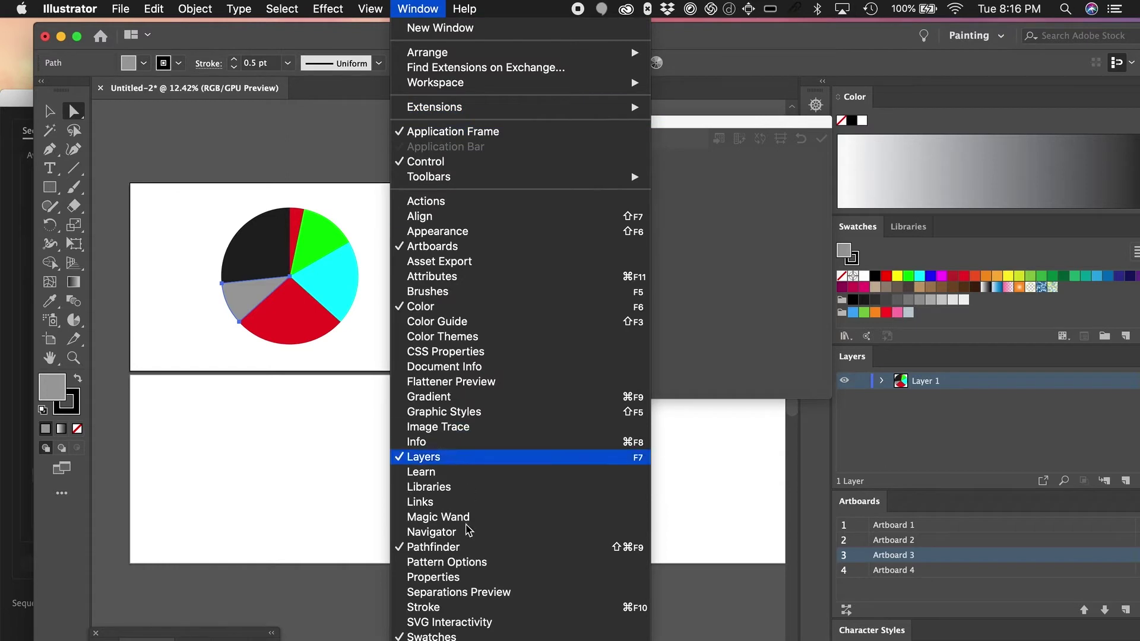
{"action": "left_click", "coordinate": [452, 636]}
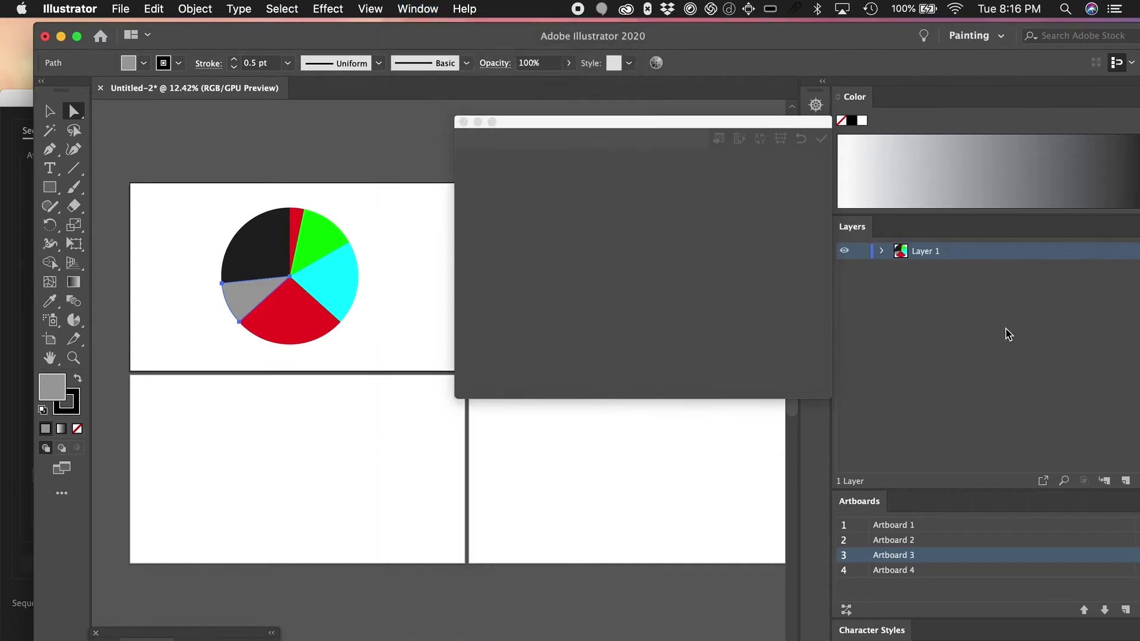
{"action": "left_click", "coordinate": [418, 8]}
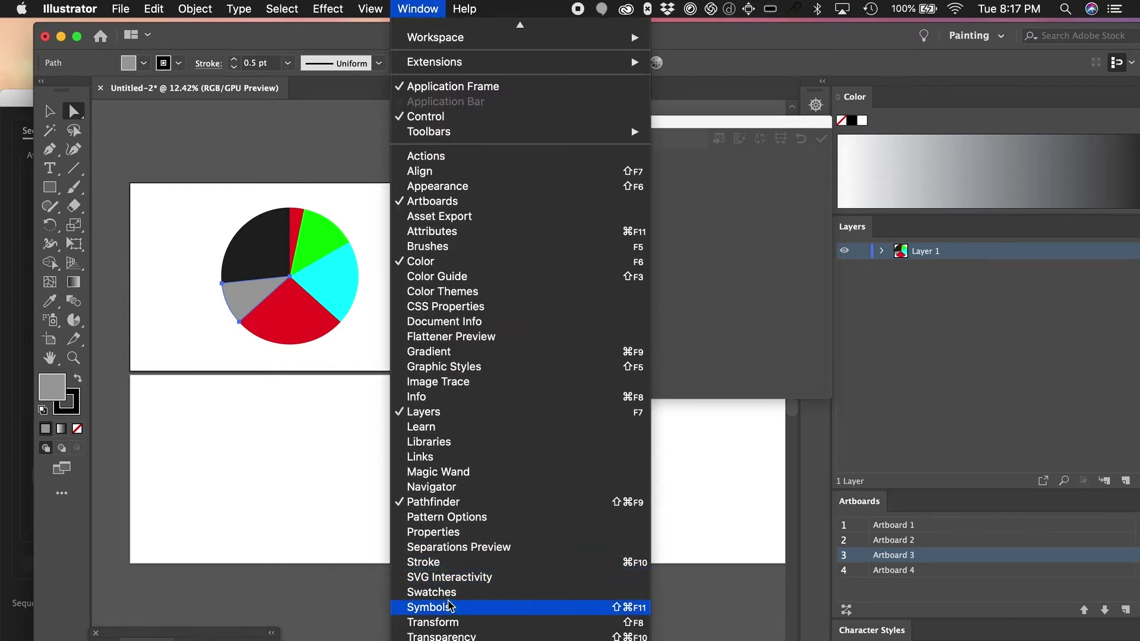
{"action": "left_click", "coordinate": [450, 593]}
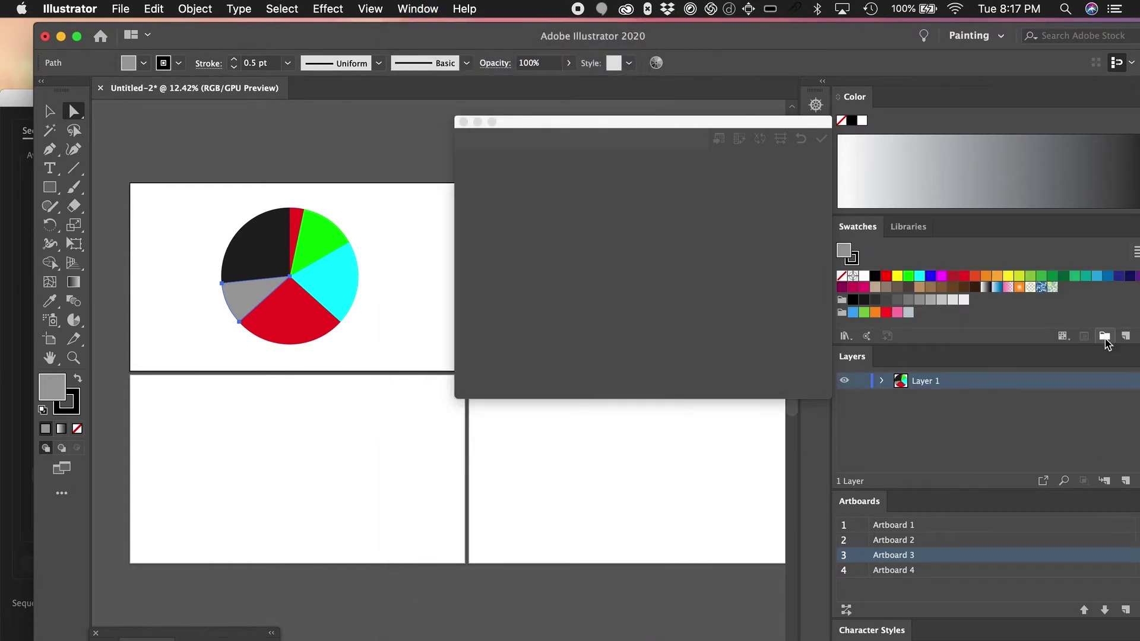
Step: Limit the displayed swatches to pattern swatches
{"action": "left_click", "coordinate": [1064, 338]}
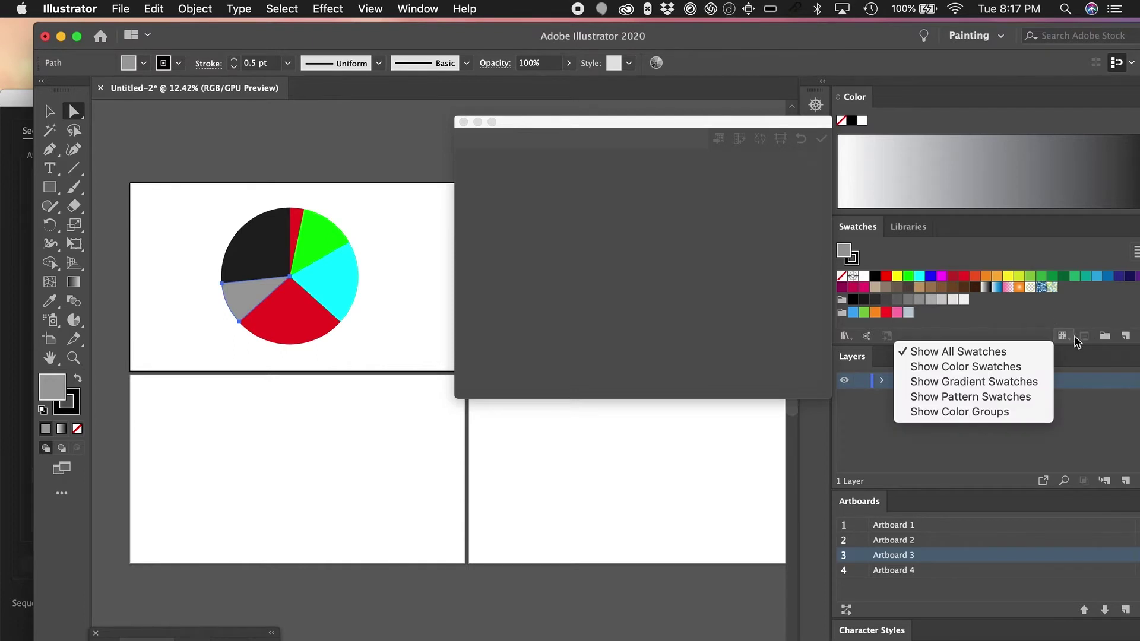
{"action": "left_click", "coordinate": [990, 397]}
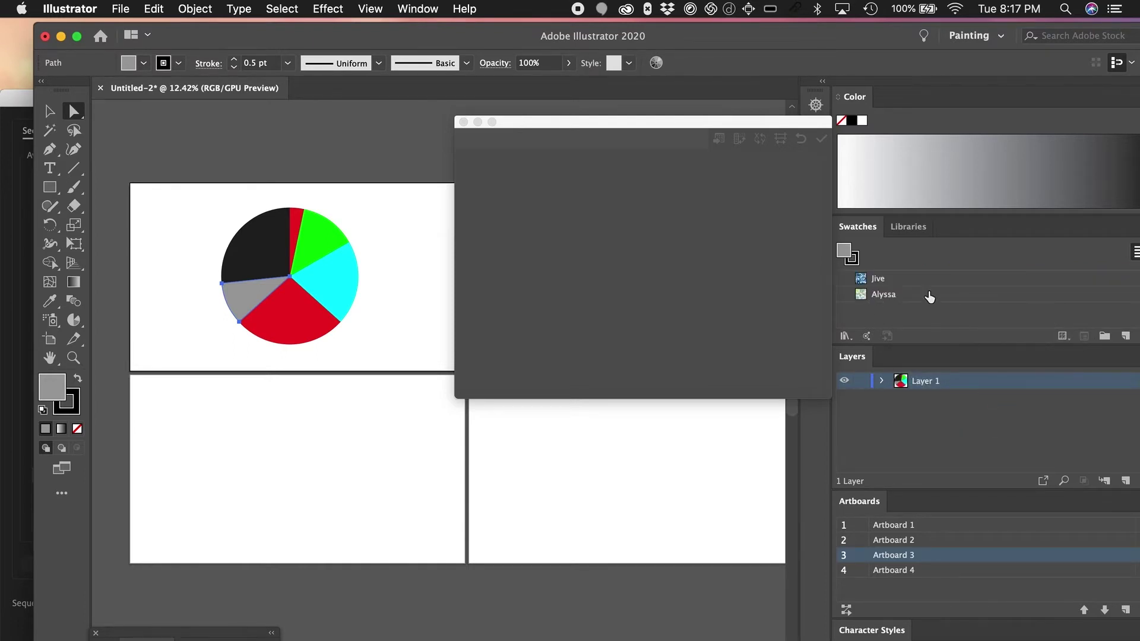
{"action": "left_click", "coordinate": [1105, 336]}
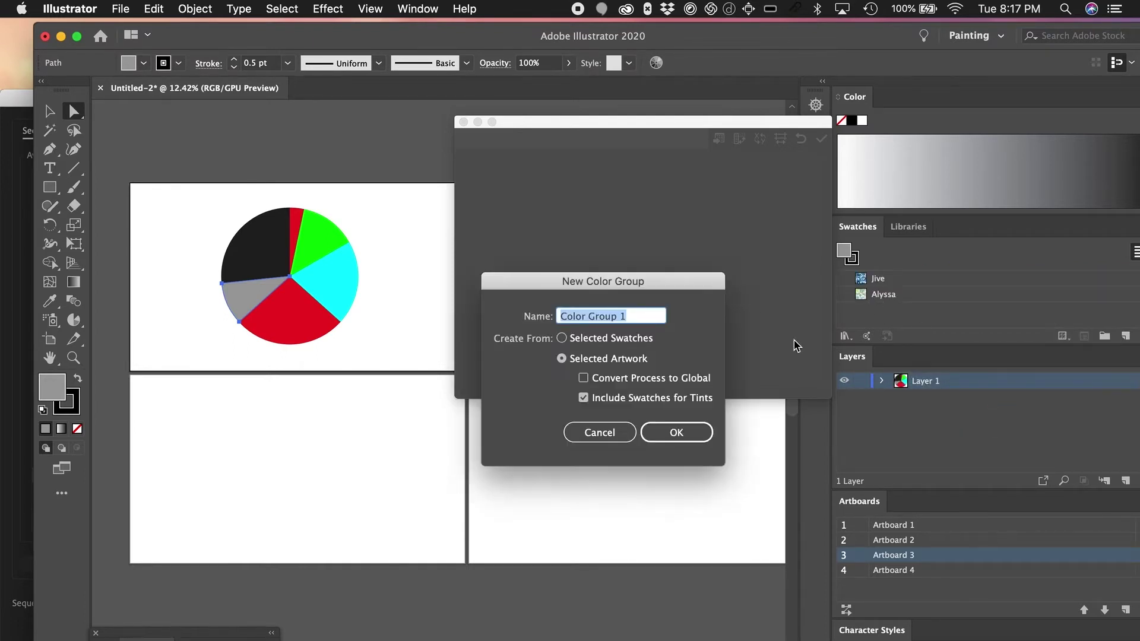
{"action": "left_click", "coordinate": [614, 433]}
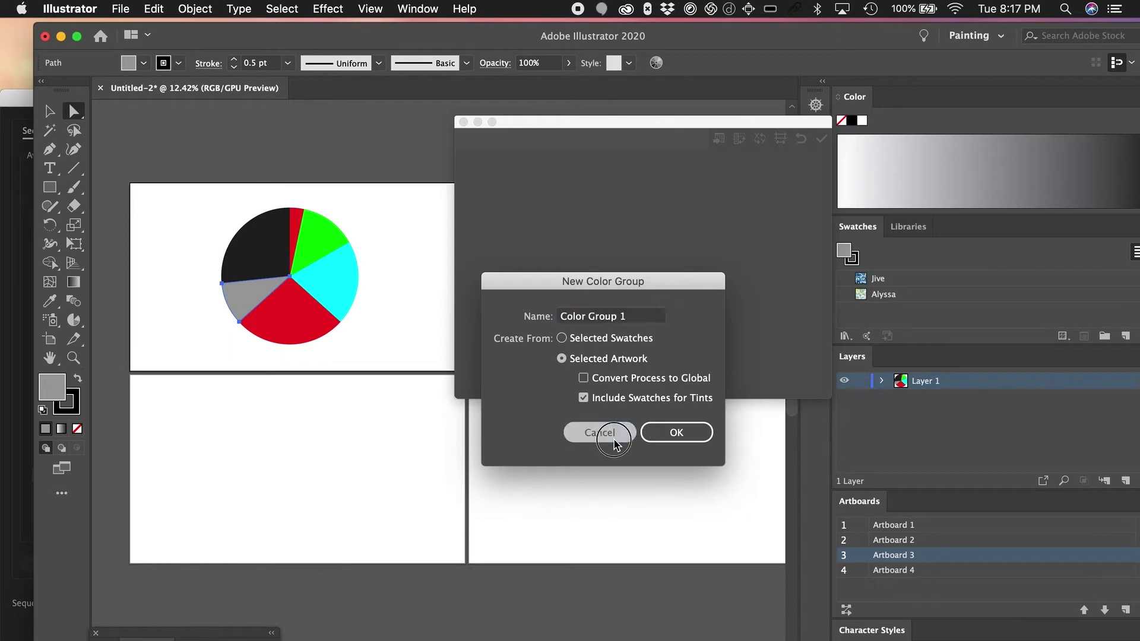
Step: Load the Basic Graphics_Lines pattern library and fill the selected small gray slice with the 6 lpi 30% pattern
{"action": "left_click", "coordinate": [845, 337]}
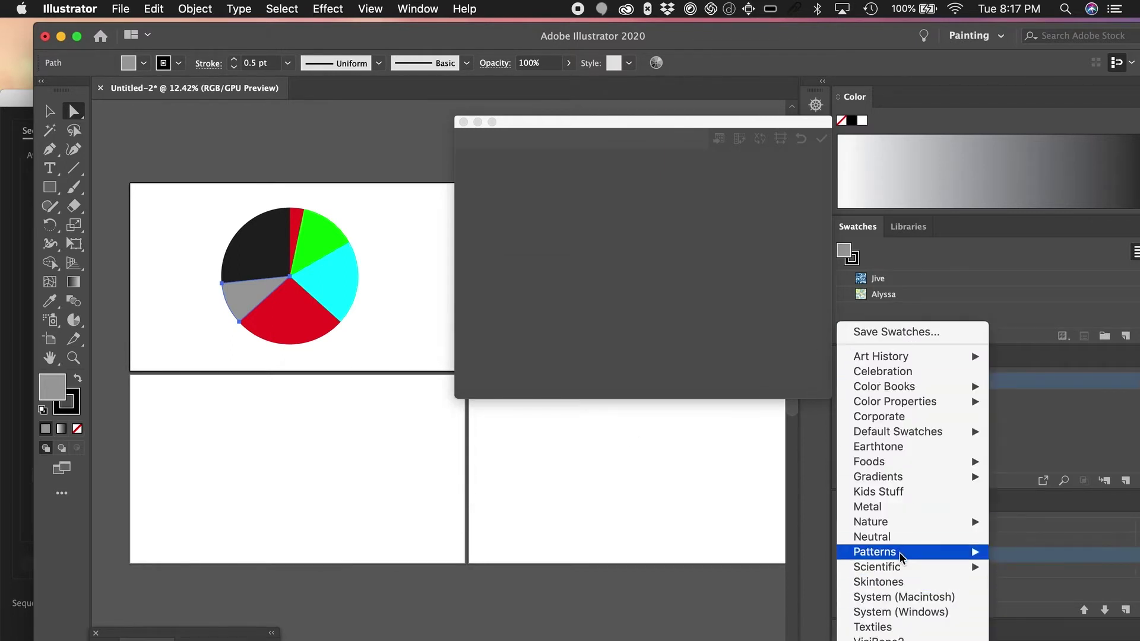
{"action": "mouse_move", "coordinate": [916, 551]}
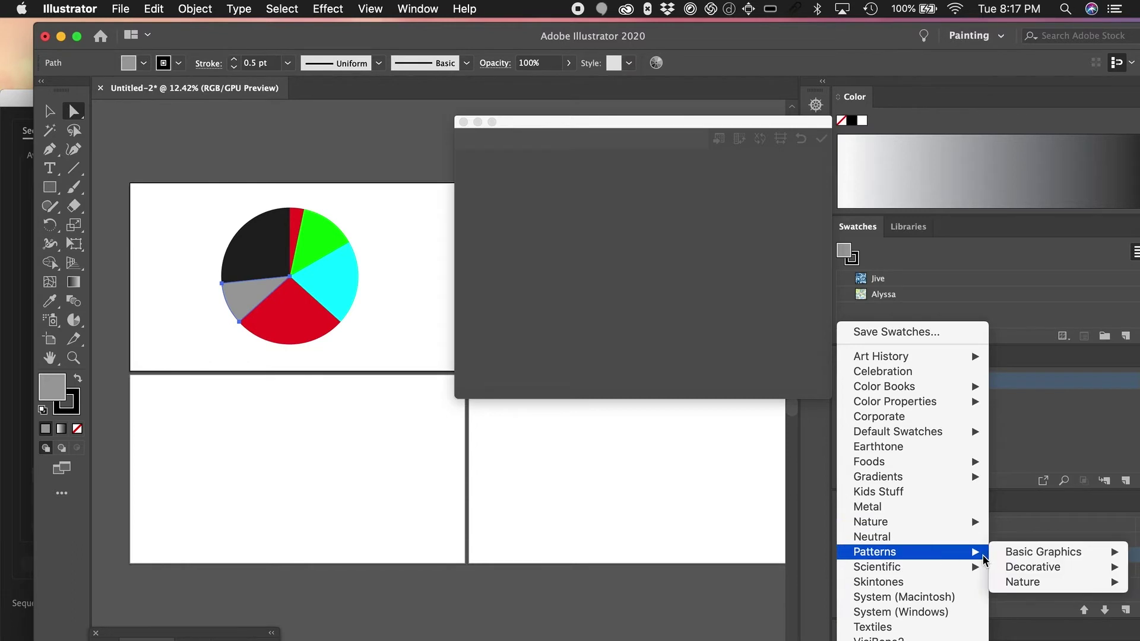
{"action": "mouse_move", "coordinate": [1040, 553]}
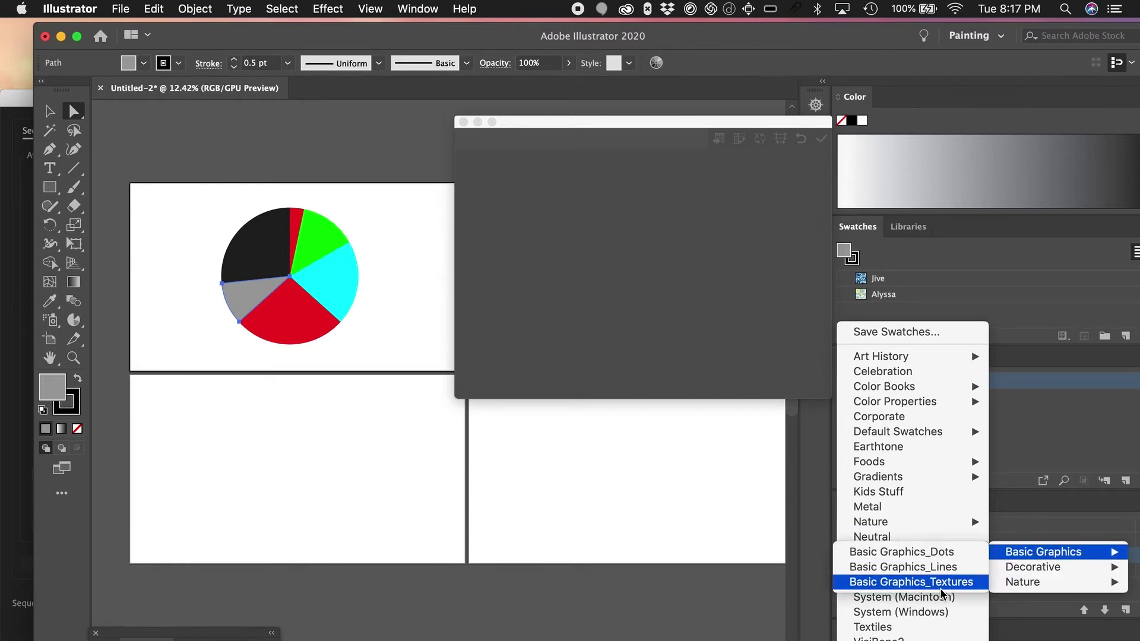
{"action": "left_click", "coordinate": [950, 566]}
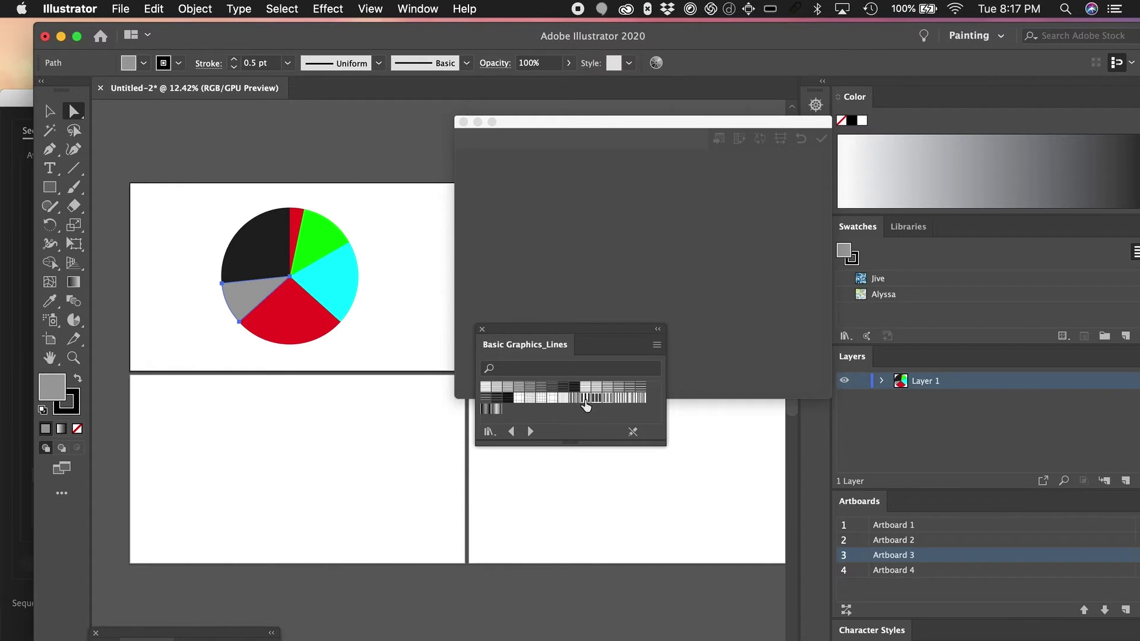
{"action": "left_click", "coordinate": [608, 386]}
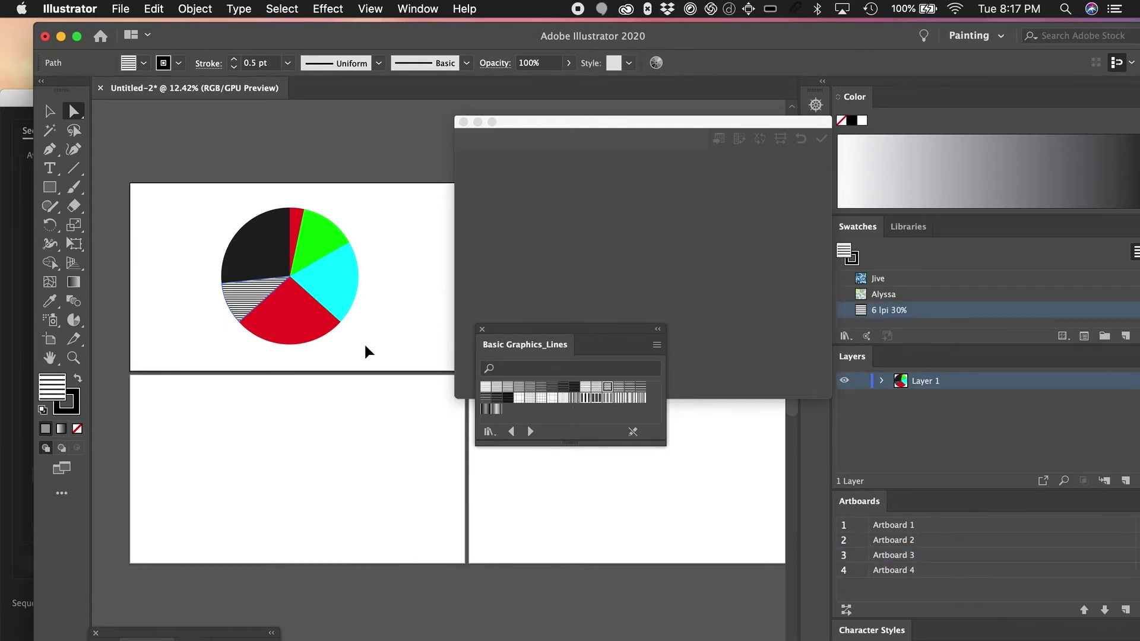
Step: Try the Scotch Rule 4 pattern on the large black slice and replace it with the 6 lpi 90% line pattern
{"action": "scroll", "coordinate": [265, 249], "scroll_direction": "up", "scroll_amount": 2}
{"action": "left_click", "coordinate": [267, 252]}
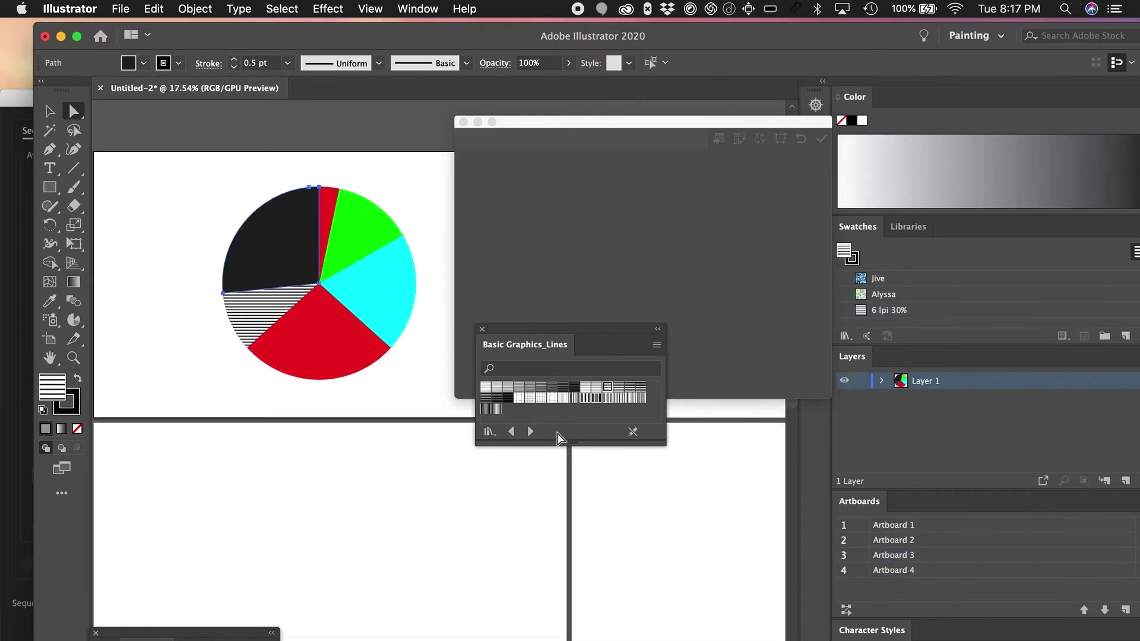
{"action": "left_click", "coordinate": [596, 398]}
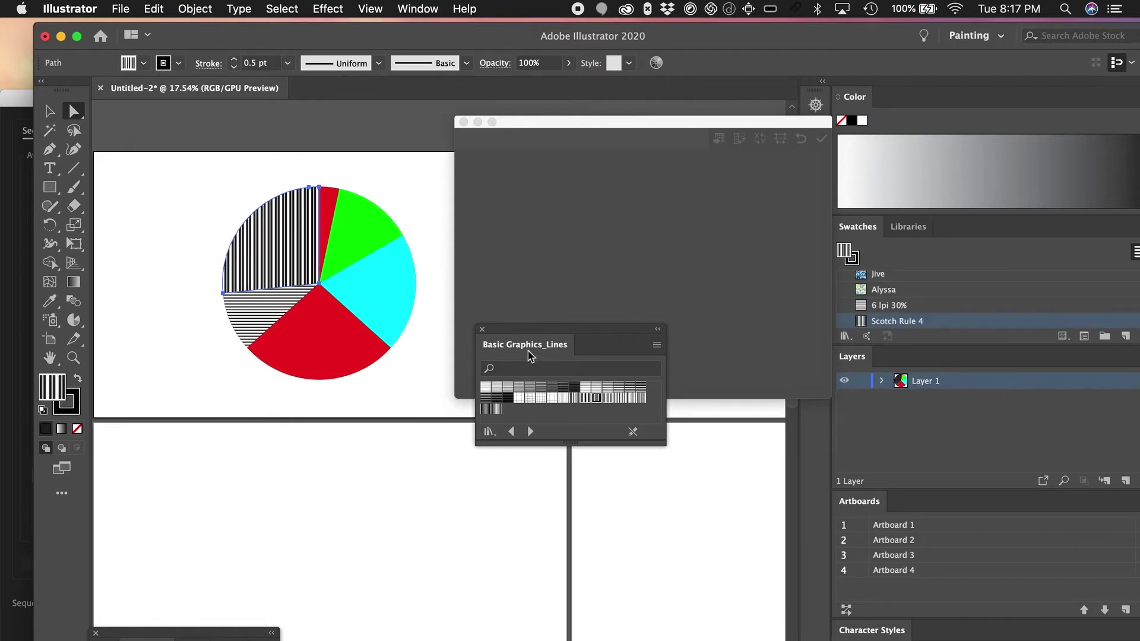
{"action": "left_click", "coordinate": [507, 398]}
{"action": "left_click", "coordinate": [413, 223]}
{"action": "scroll", "coordinate": [372, 196], "scroll_direction": "up", "scroll_amount": 3}
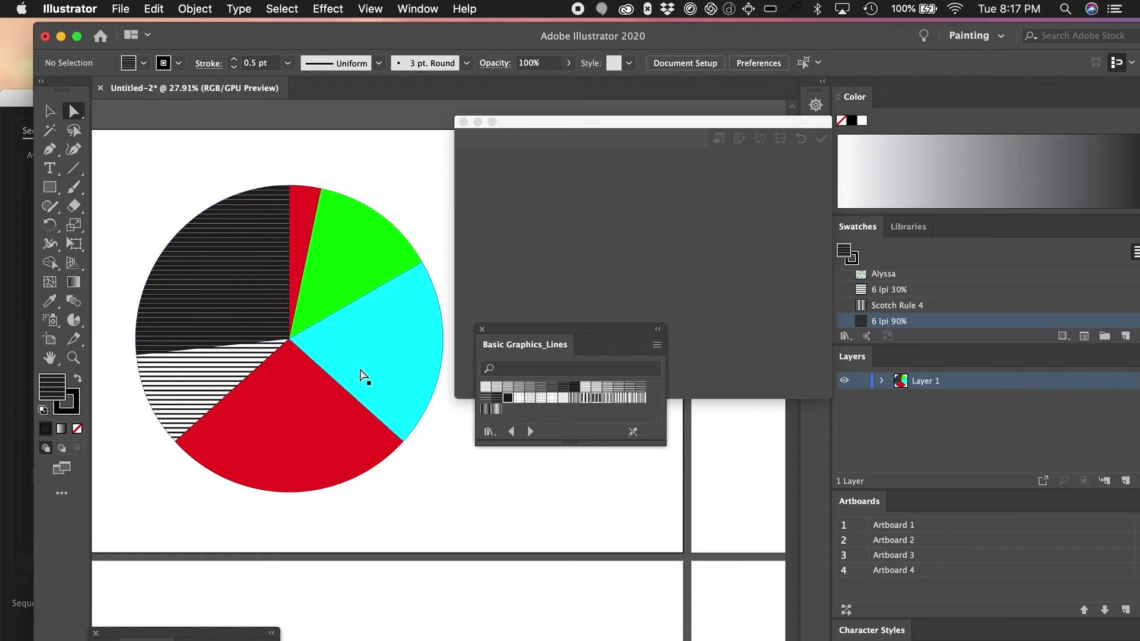
{"action": "left_click", "coordinate": [400, 374]}
{"action": "scroll", "coordinate": [386, 322], "scroll_direction": "down", "scroll_amount": 1}
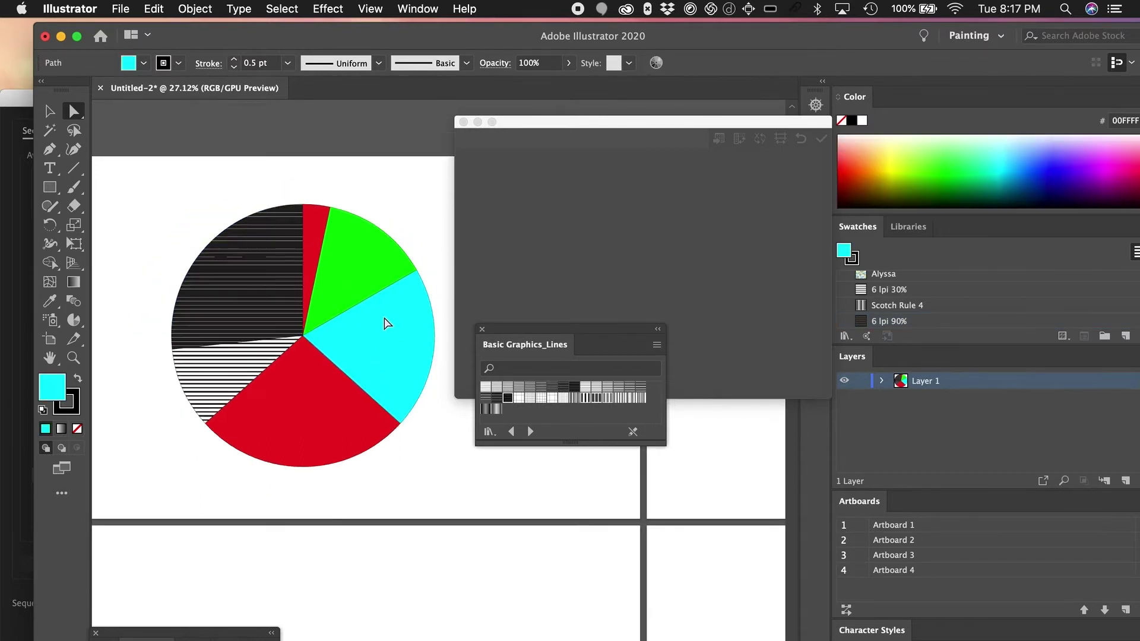
{"action": "scroll", "coordinate": [409, 362], "scroll_direction": "down", "scroll_amount": 3}
{"action": "left_click", "coordinate": [424, 408]}
{"action": "scroll", "coordinate": [424, 408], "scroll_direction": "down", "scroll_amount": 3}
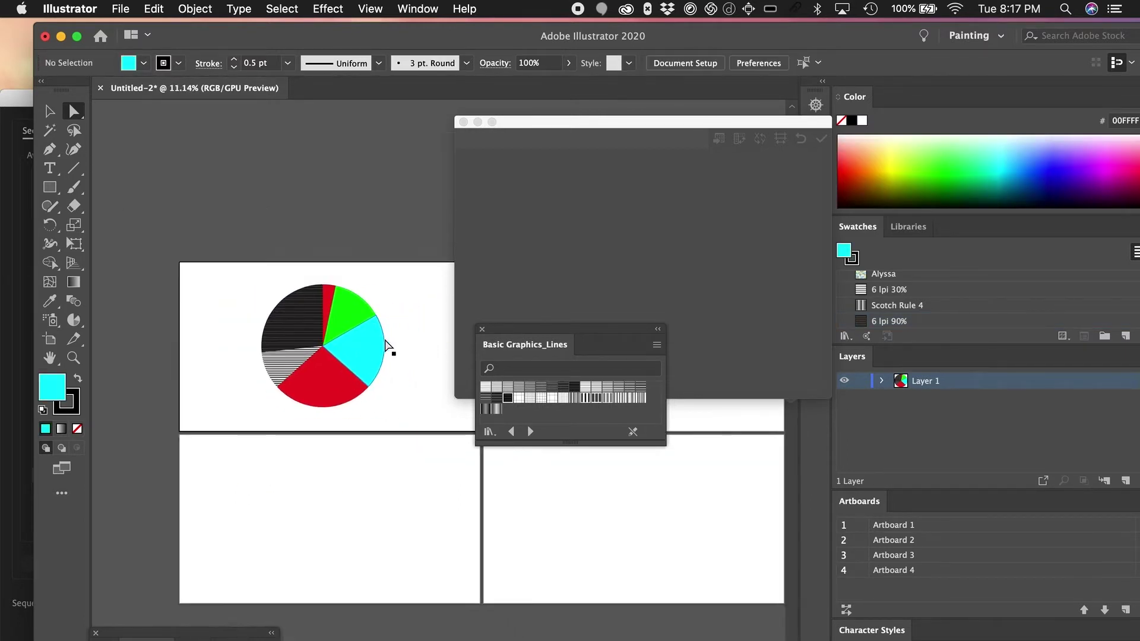
Step: Replace the pie graph's six values in the first data row with the labels A, B, C, D, E and F
{"action": "left_click", "coordinate": [600, 200]}
{"action": "key", "text": "v"}
{"action": "left_click", "coordinate": [331, 326]}
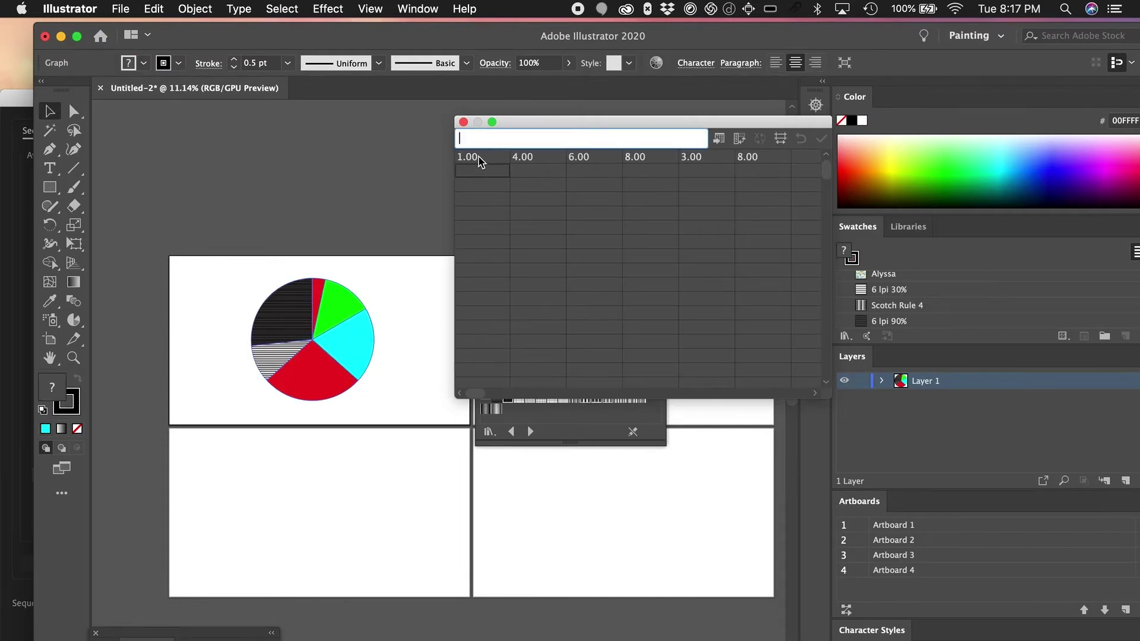
{"action": "left_click", "coordinate": [751, 164], "text": "shift"}
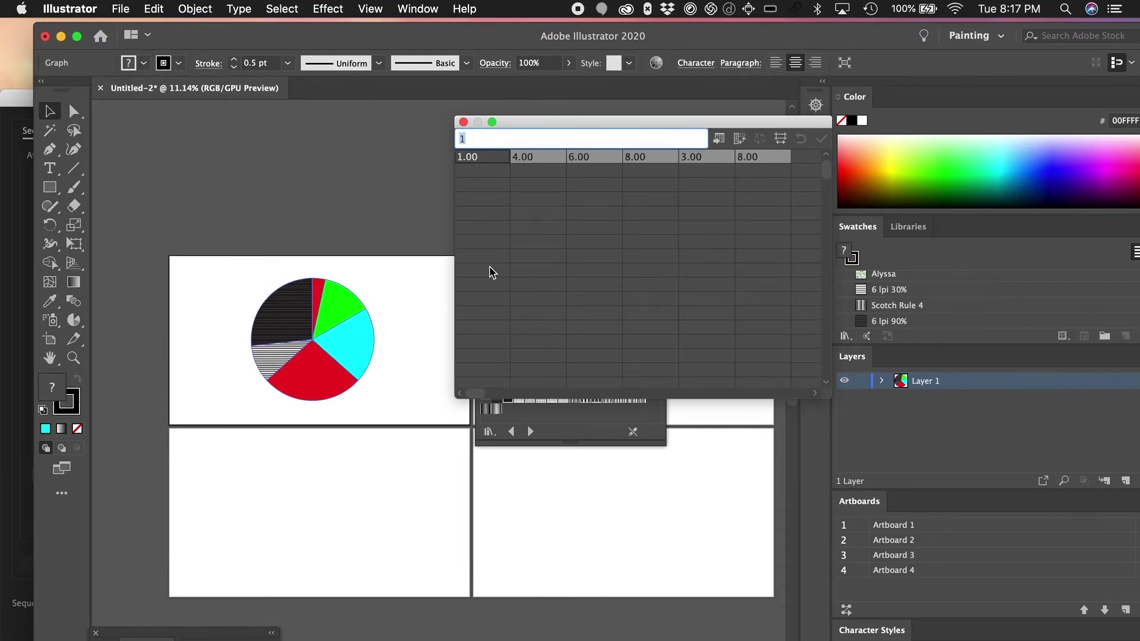
{"action": "type", "text": "A"}
{"action": "key", "text": "Tab"}
{"action": "type", "text": "B"}
{"action": "key", "text": "Tab"}
{"action": "type", "text": "C"}
{"action": "key", "text": "Tab"}
{"action": "key", "text": "Tab"}
{"action": "type", "text": "E"}
{"action": "key", "text": "Tab"}
{"action": "type", "text": "F"}
{"action": "key", "text": "Return"}
Step: Enter 1, 3, 5, 7 and 9 under labels A to E plus a value under F, and apply the data to the pie graph
{"action": "key", "text": "Left"}
{"action": "key", "text": "Left"}
{"action": "key", "text": "Left"}
{"action": "key", "text": "Left"}
{"action": "key", "text": "Left"}
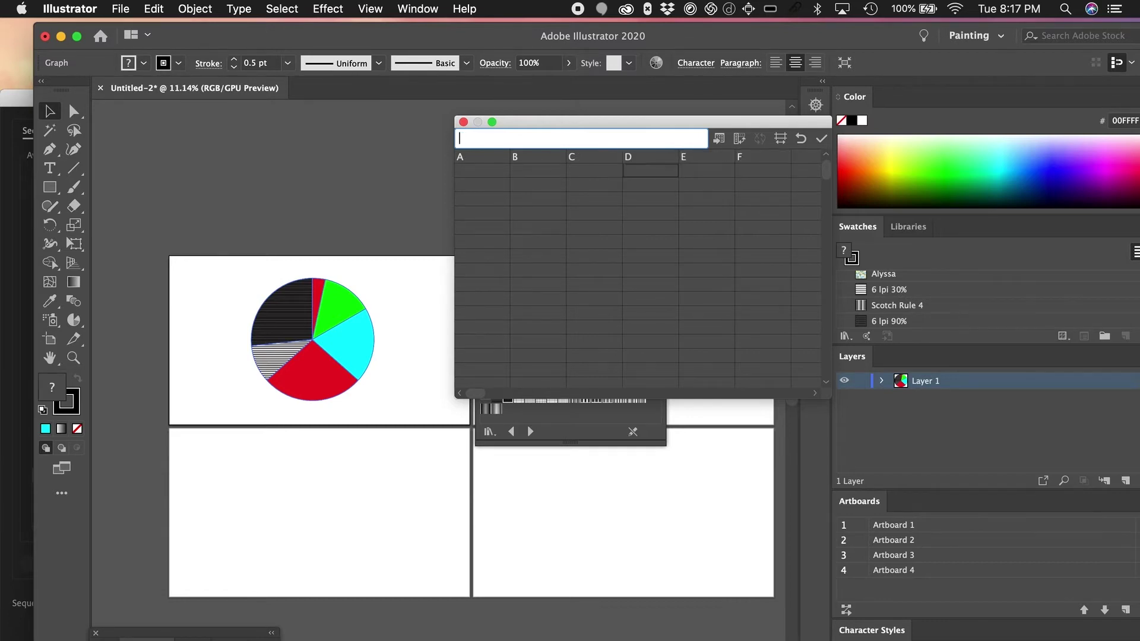
{"action": "type", "text": "1"}
{"action": "key", "text": "Tab"}
{"action": "type", "text": "3"}
{"action": "key", "text": "Tab"}
{"action": "type", "text": "5"}
{"action": "key", "text": "Tab"}
{"action": "key", "text": "Tab"}
{"action": "type", "text": "9"}
{"action": "key", "text": "Tab"}
{"action": "type", "text": "0"}
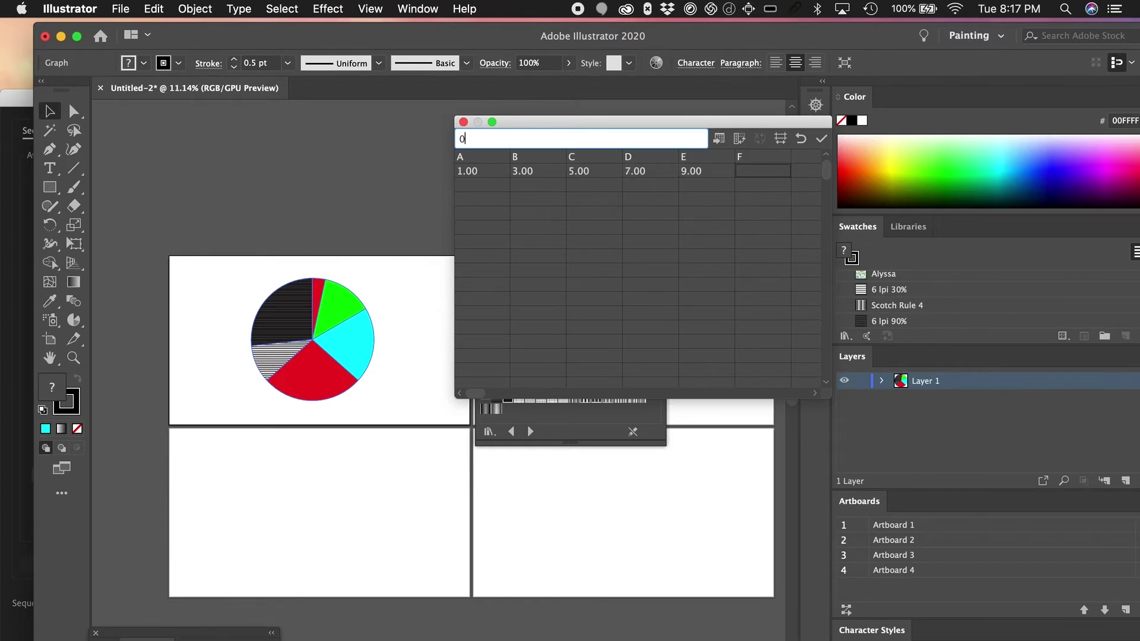
{"action": "left_click", "coordinate": [730, 202]}
{"action": "left_click", "coordinate": [821, 139]}
{"action": "left_click", "coordinate": [340, 444]}
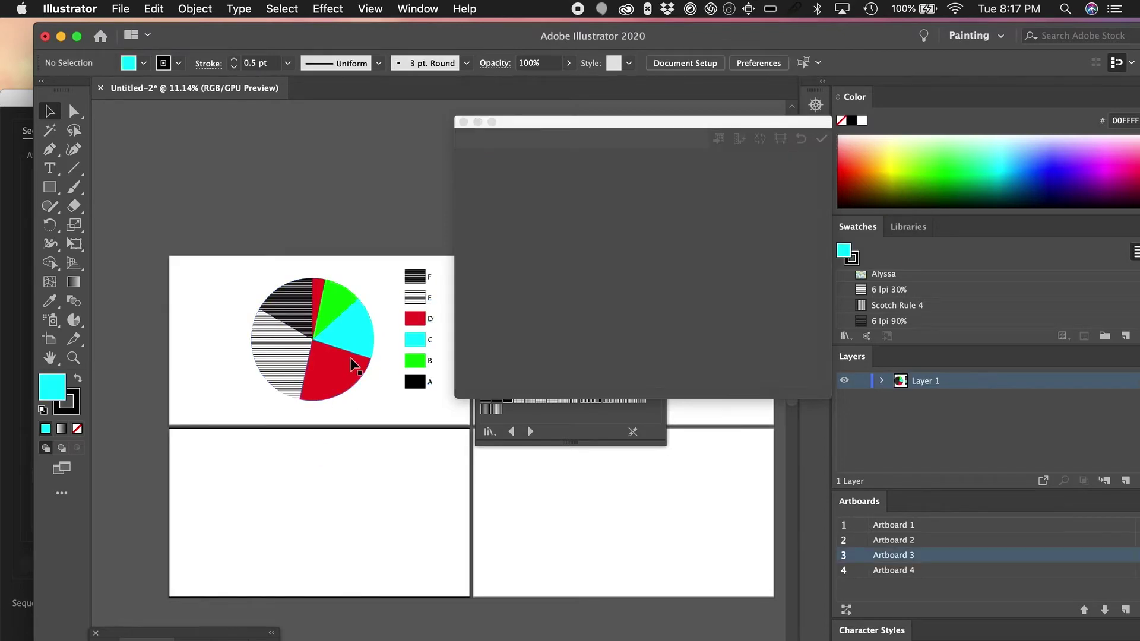
Step: Draw a new pie graph on the empty artboard below the first pie graph
{"action": "scroll", "coordinate": [351, 358], "scroll_direction": "up", "scroll_amount": 2}
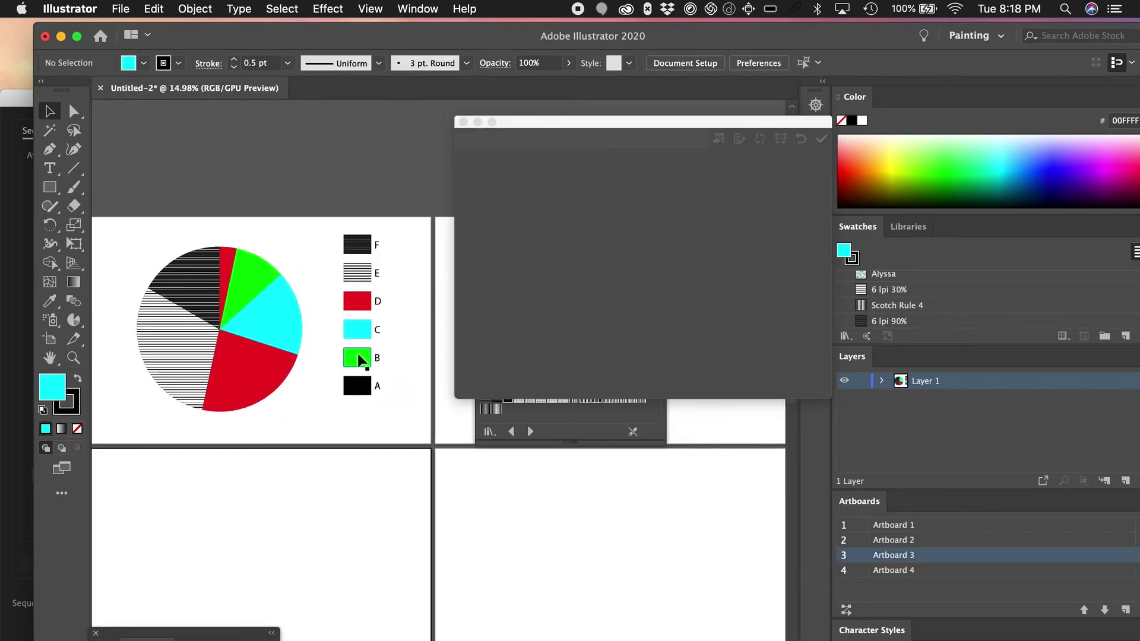
{"action": "scroll", "coordinate": [360, 360], "scroll_direction": "down", "scroll_amount": 3}
{"action": "scroll", "coordinate": [360, 360], "scroll_direction": "left", "scroll_amount": 1}
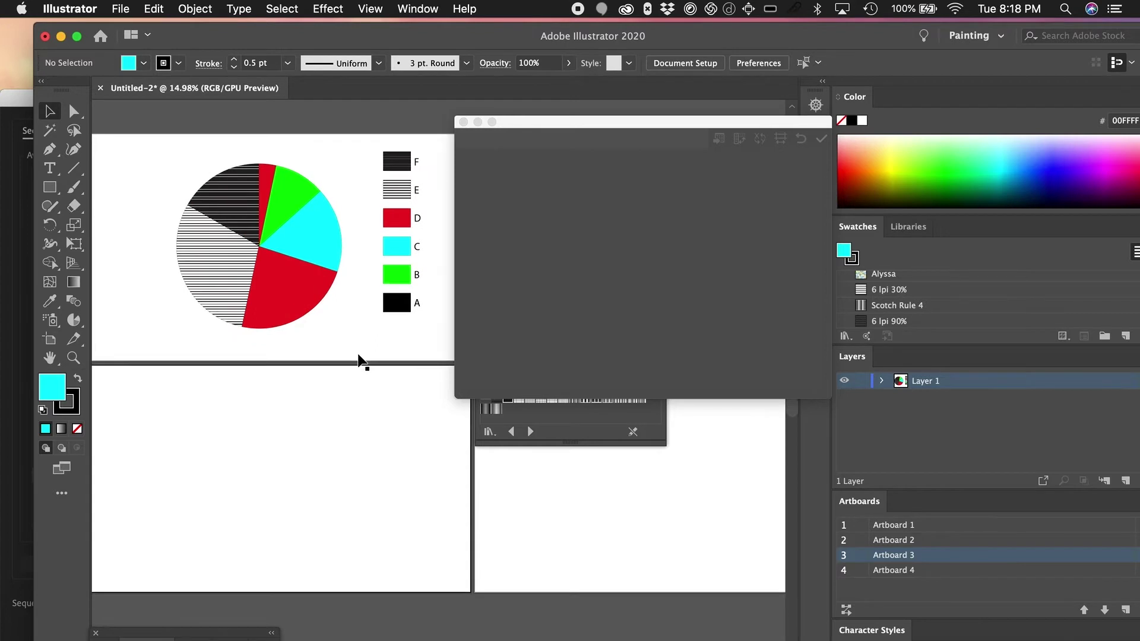
{"action": "scroll", "coordinate": [361, 346], "scroll_direction": "down", "scroll_amount": 2}
{"action": "scroll", "coordinate": [361, 346], "scroll_direction": "left", "scroll_amount": 1}
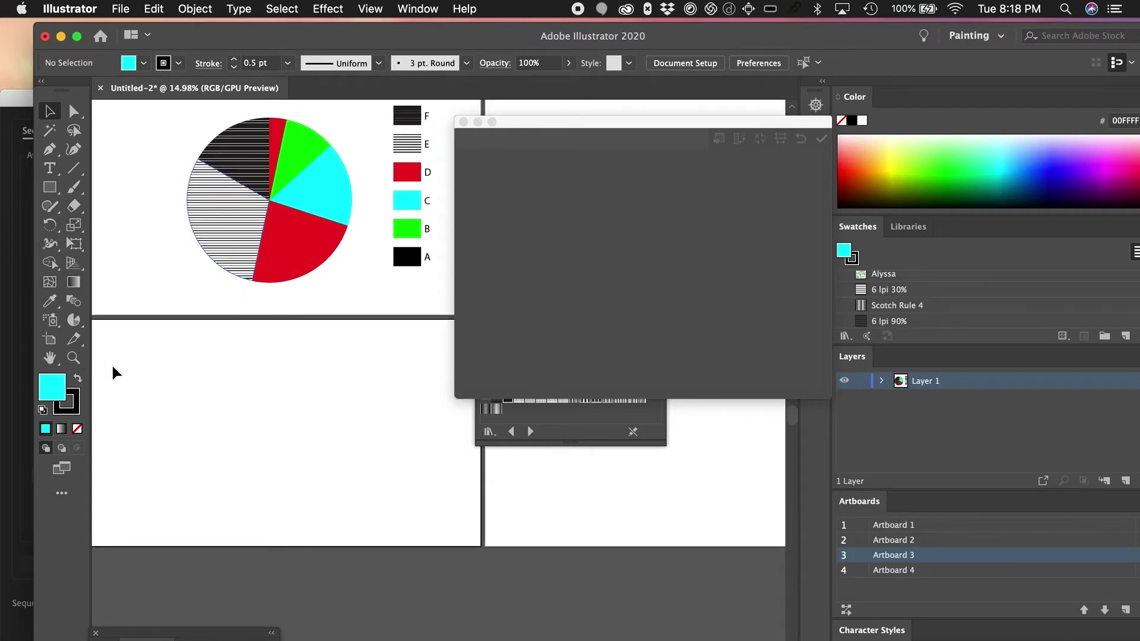
{"action": "left_click", "coordinate": [74, 321]}
{"action": "left_click_drag", "start_coordinate": [120, 347], "coordinate": [306, 510]}
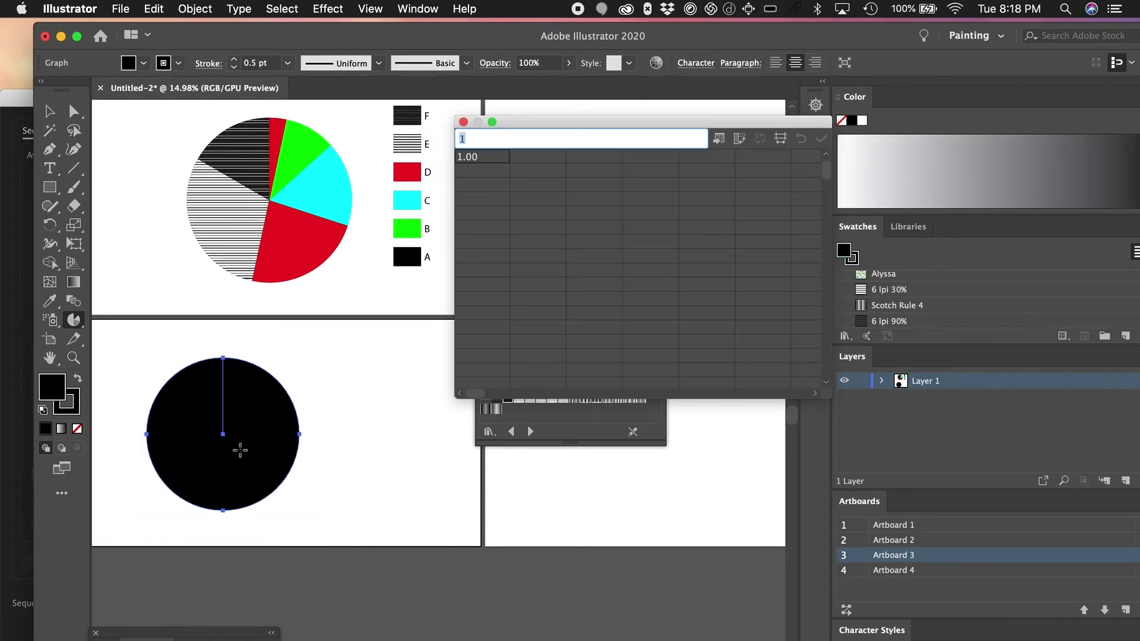
Step: Enter 3, 4, 6, 2 and 8 down the first data column below the initial value and apply the data
{"action": "left_click", "coordinate": [476, 172]}
{"action": "type", "text": "3"}
{"action": "key", "text": "Return"}
{"action": "type", "text": "4"}
{"action": "key", "text": "Return"}
{"action": "type", "text": "6"}
{"action": "key", "text": "Return"}
{"action": "type", "text": "2"}
{"action": "key", "text": "Return"}
{"action": "type", "text": "8"}
{"action": "key", "text": "Return"}
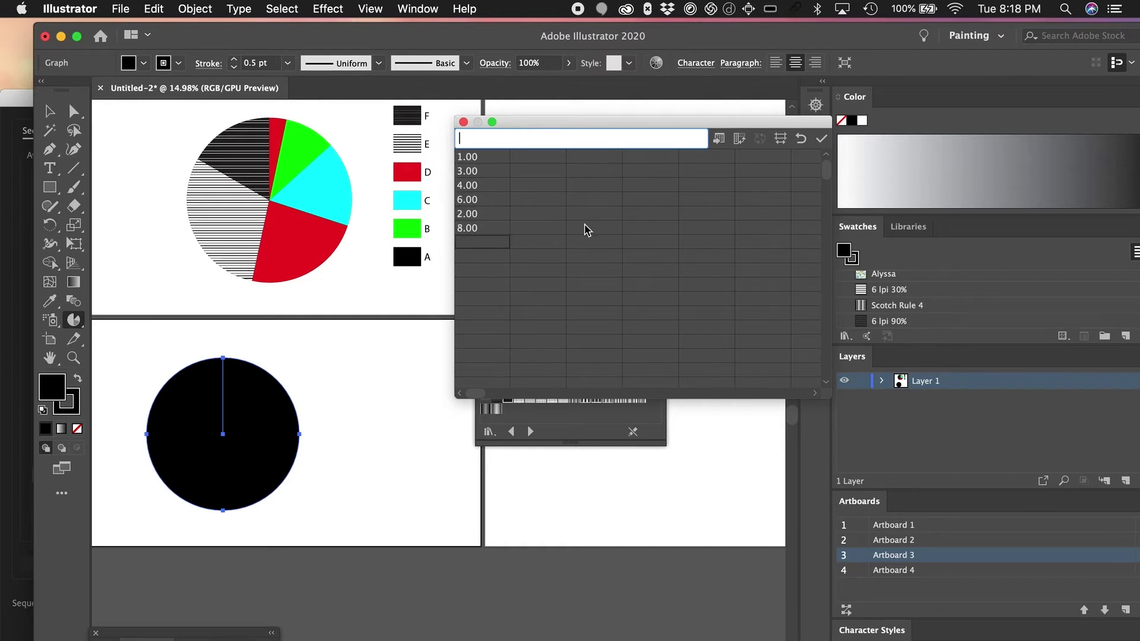
{"action": "left_click", "coordinate": [821, 139]}
{"action": "left_click", "coordinate": [331, 507]}
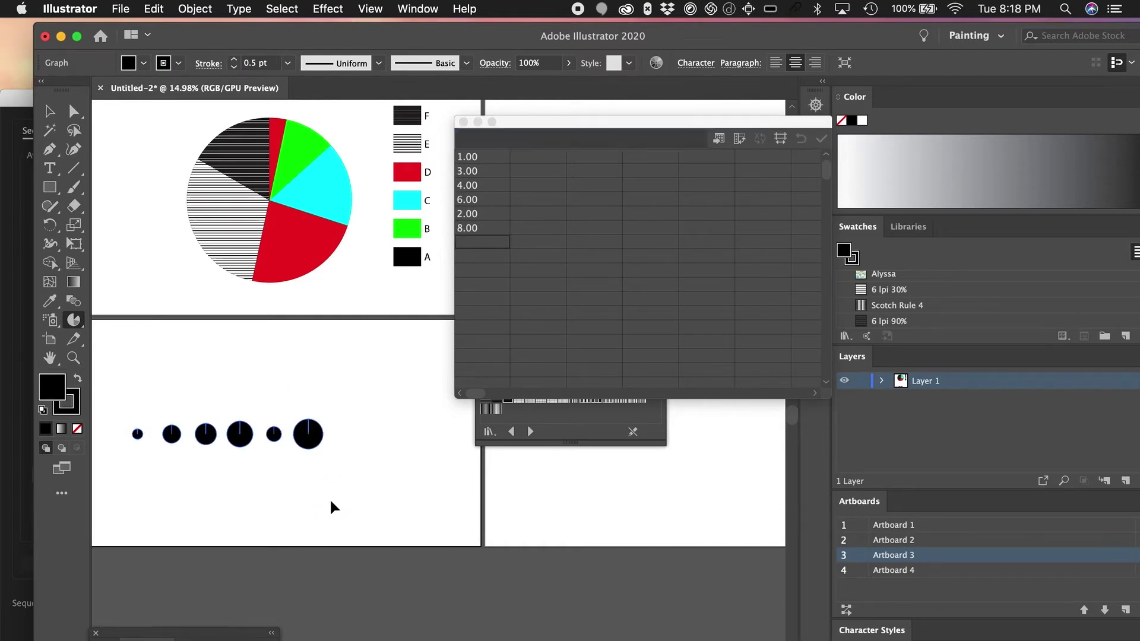
Step: Move the row of black pie circles horizontally towards the middle of its artboard and deselect it
{"action": "scroll", "coordinate": [322, 455], "scroll_direction": "up", "scroll_amount": 1}
{"action": "left_click_drag", "start_coordinate": [309, 431], "coordinate": [394, 425]}
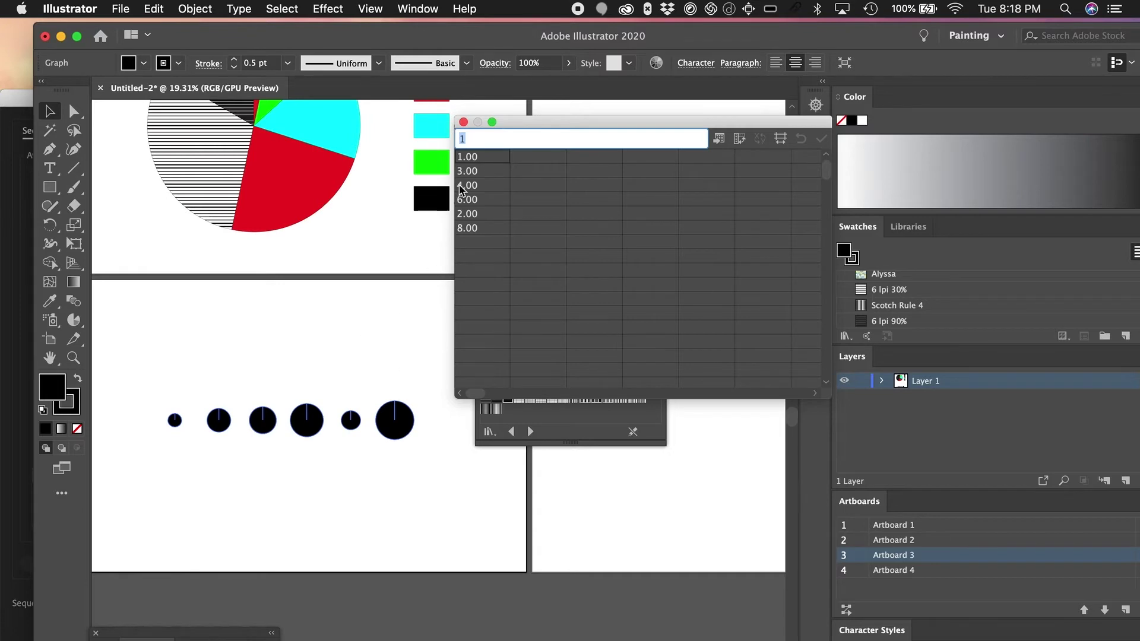
{"action": "left_click", "coordinate": [394, 492]}
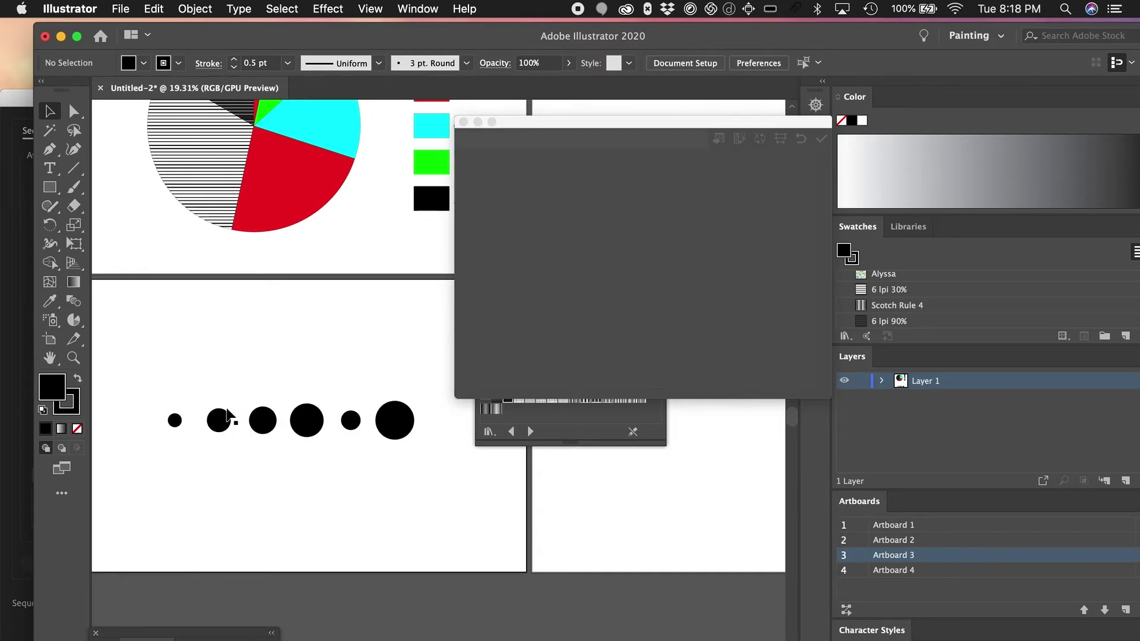
Step: Draw a circle 100 px in diameter below the row of pie circles and deselect it
{"action": "scroll", "coordinate": [329, 443], "scroll_direction": "up", "scroll_amount": 2}
{"action": "key", "text": "l"}
{"action": "left_click", "coordinate": [181, 462]}
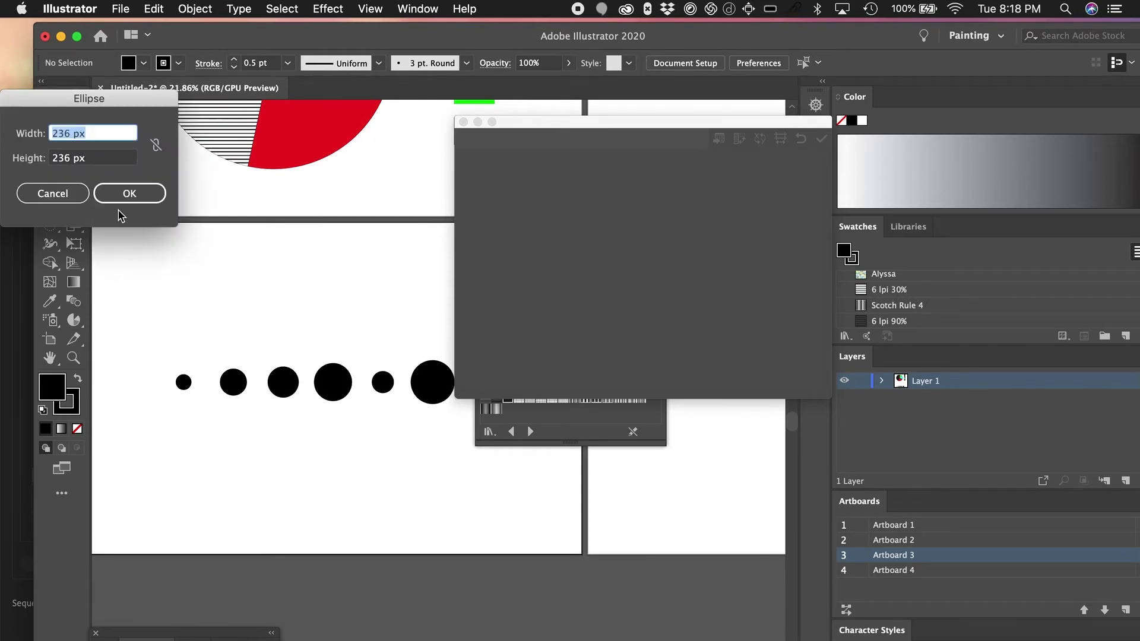
{"action": "type", "text": "100"}
{"action": "key", "text": "Tab"}
{"action": "type", "text": "1"}
{"action": "key", "text": "Return"}
{"action": "key", "text": "v"}
{"action": "left_click", "coordinate": [253, 479]}
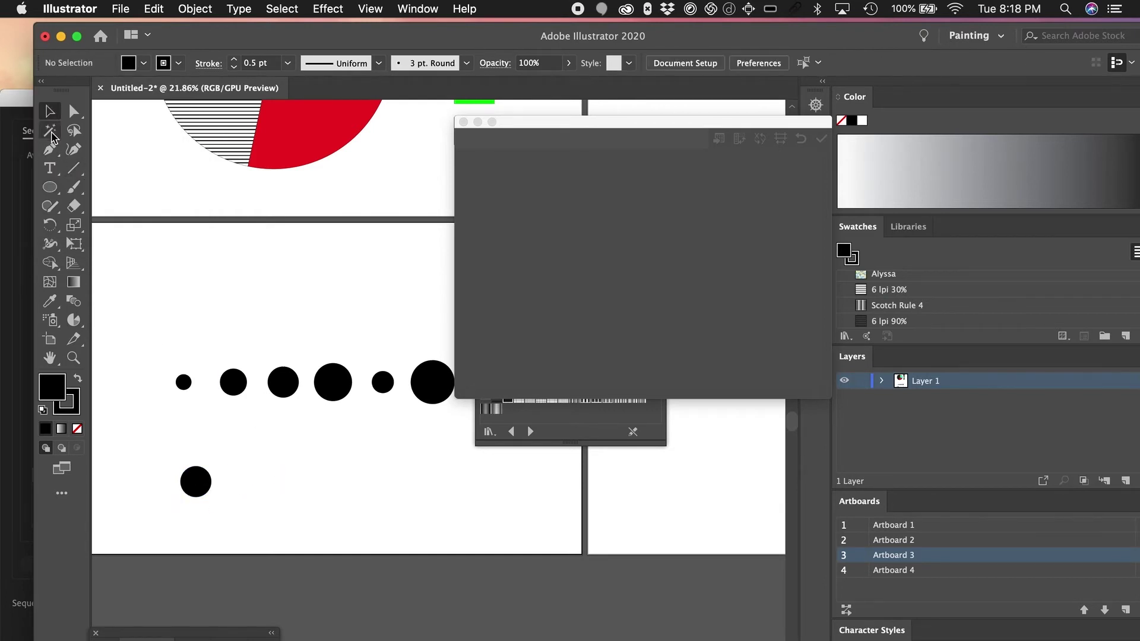
Step: Draw a circle 200 px in diameter and place it beside the 100 px circle, aligned with its centre
{"action": "left_click", "coordinate": [50, 187]}
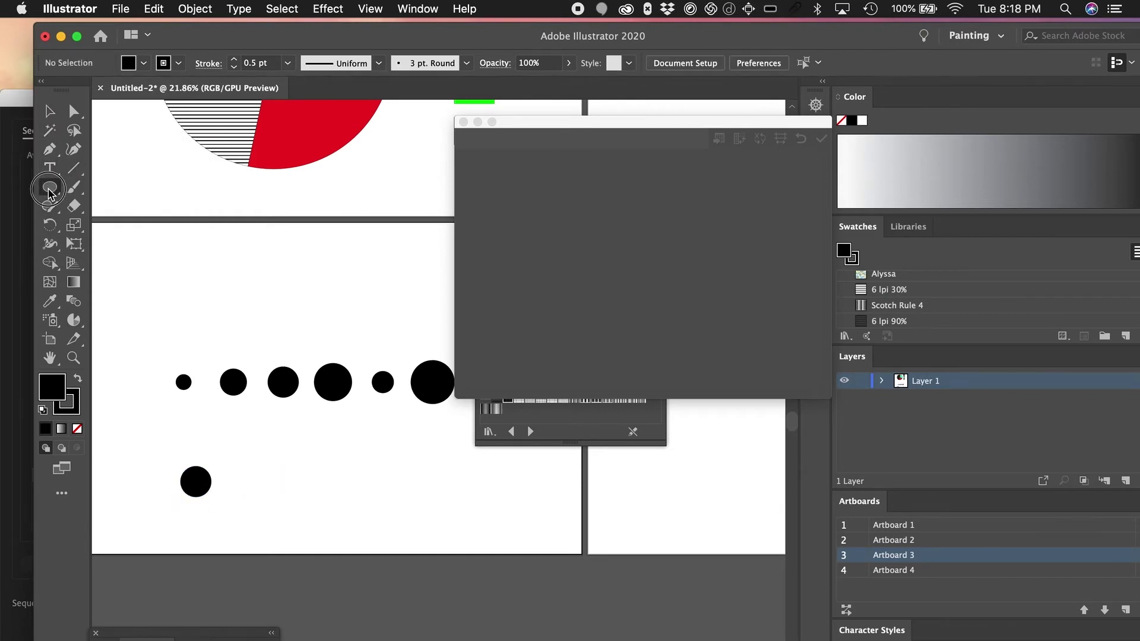
{"action": "left_click", "coordinate": [254, 466]}
{"action": "type", "text": "200"}
{"action": "key", "text": "Tab"}
{"action": "type", "text": "2"}
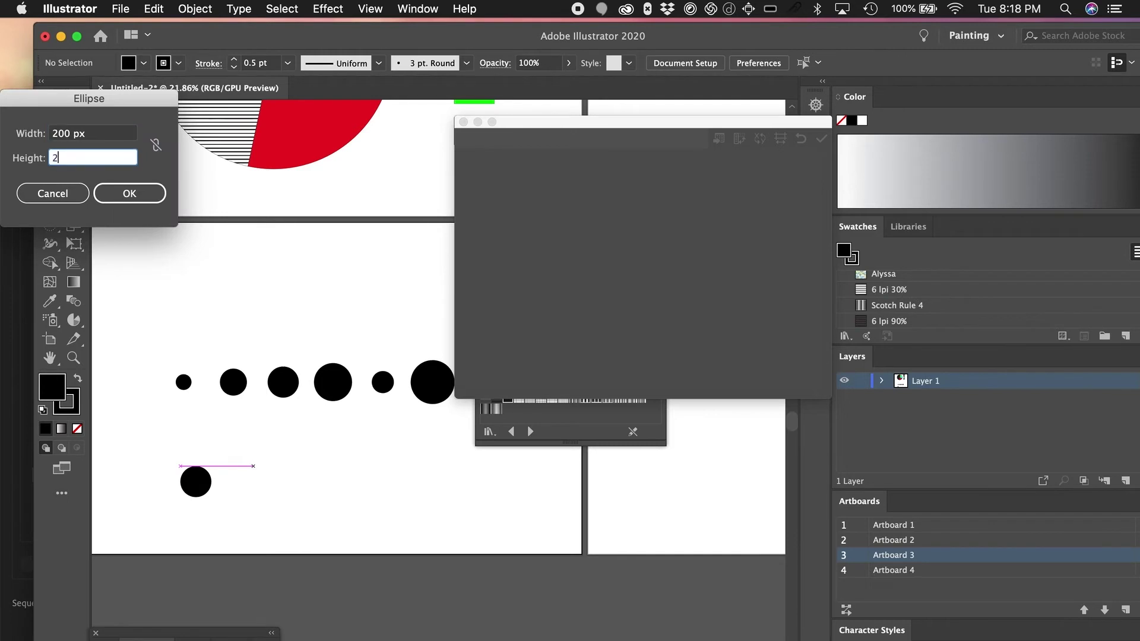
{"action": "key", "text": "Return"}
{"action": "key", "text": "v"}
{"action": "mouse_move", "coordinate": [320, 497]}
{"action": "left_mouse_down"}
{"action": "mouse_move", "coordinate": [311, 475]}
{"action": "mouse_move", "coordinate": [304, 489]}
{"action": "left_mouse_up"}
{"action": "left_click", "coordinate": [342, 482]}
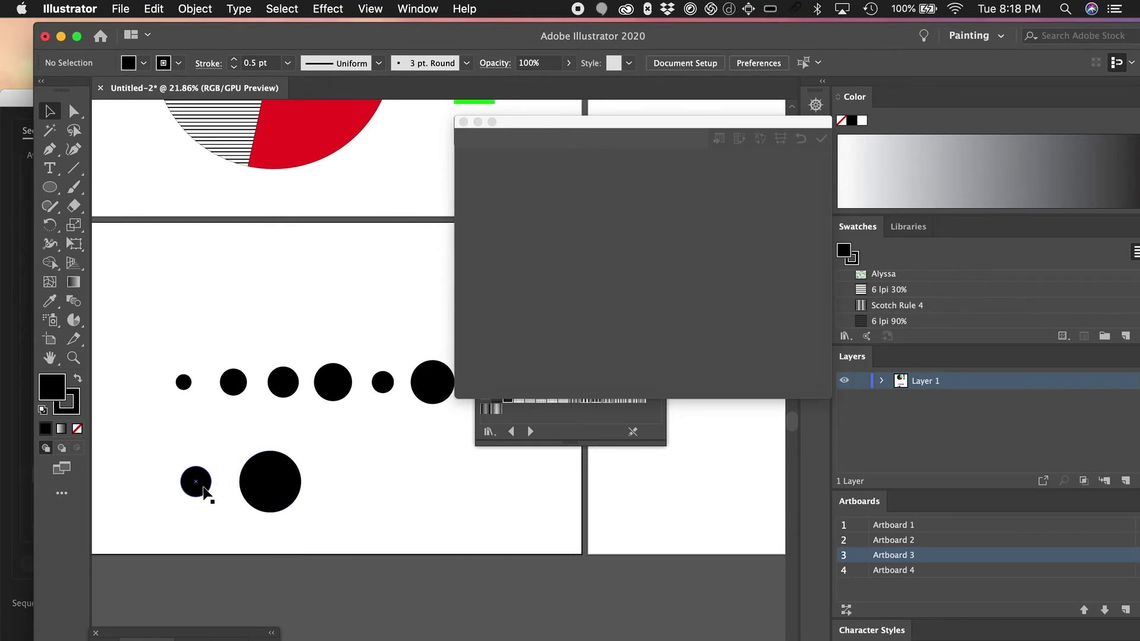
Step: Compare the 200 px circle with the circles in the row graph and their data values
{"action": "left_click", "coordinate": [280, 500]}
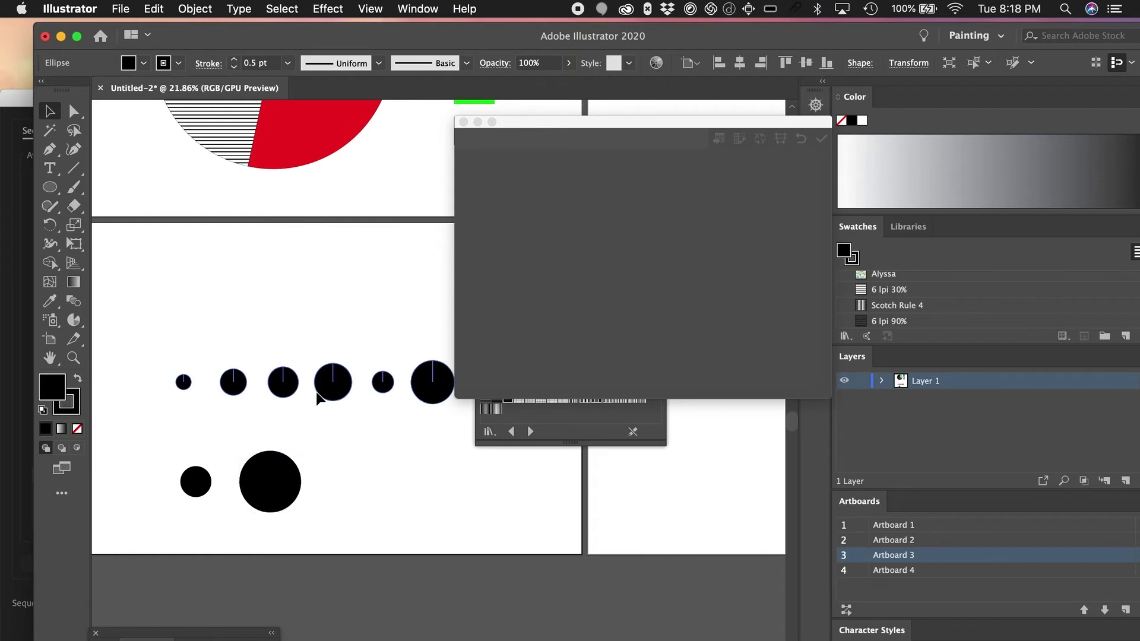
{"action": "left_click", "coordinate": [331, 383]}
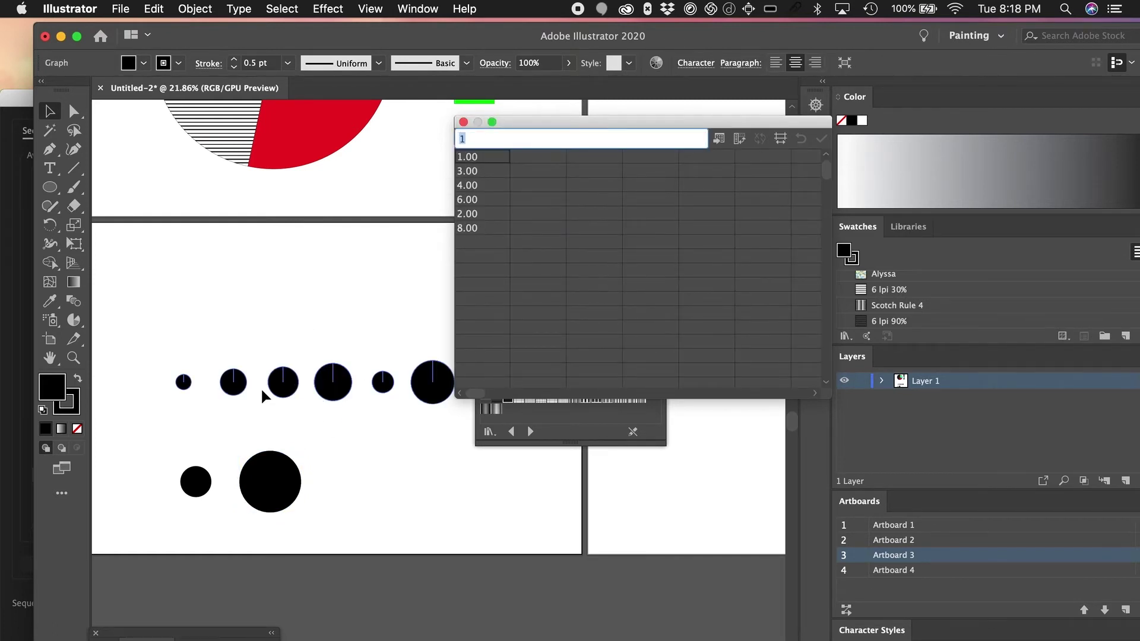
{"action": "left_click", "coordinate": [236, 379]}
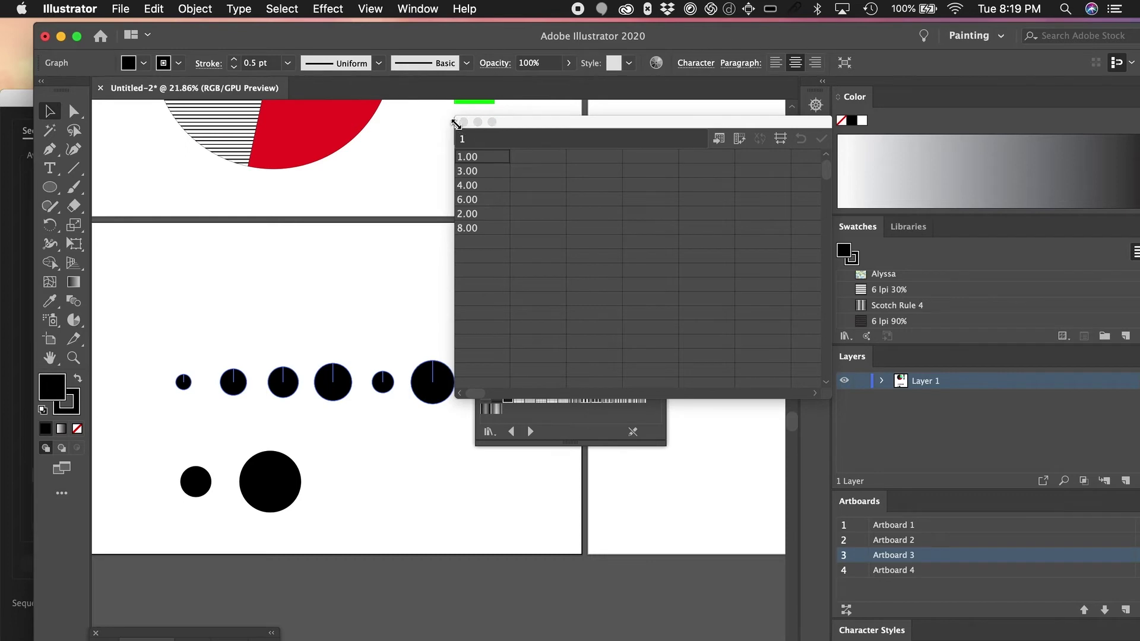
Step: Delete the 200 px circle
{"action": "left_click", "coordinate": [352, 454]}
{"action": "left_click", "coordinate": [269, 491]}
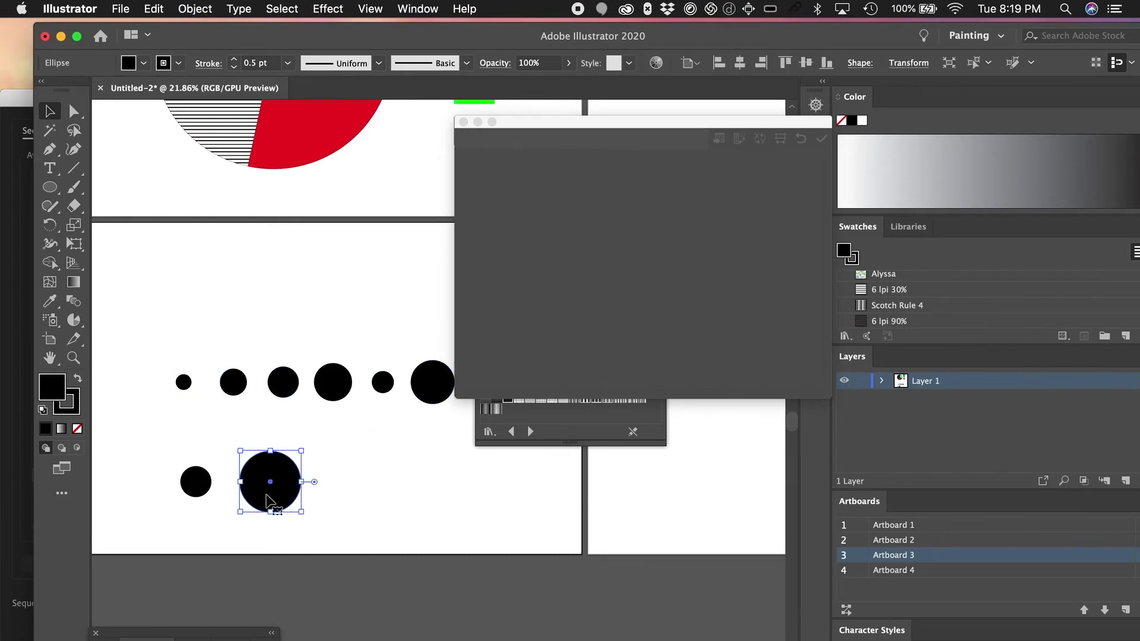
{"action": "key", "text": "Delete"}
Step: Draw a line graph on Artboard 2 with the Line Graph tool
{"action": "scroll", "coordinate": [286, 505], "scroll_direction": "down", "scroll_amount": 2}
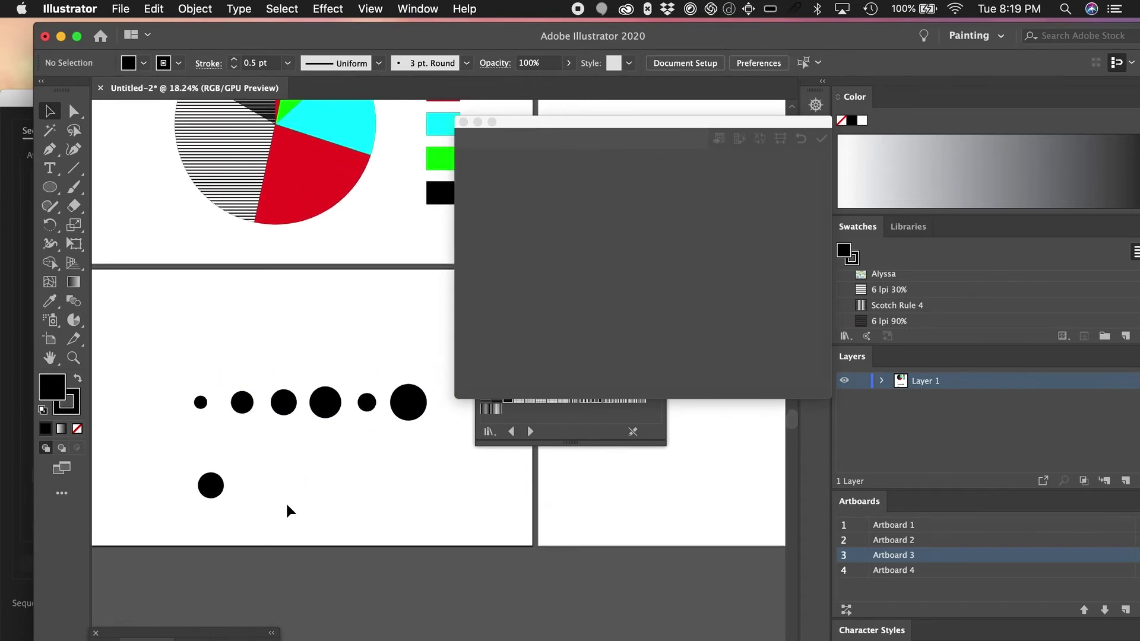
{"action": "scroll", "coordinate": [286, 505], "scroll_direction": "right", "scroll_amount": 5}
{"action": "scroll", "coordinate": [286, 504], "scroll_direction": "up", "scroll_amount": 3}
{"action": "scroll", "coordinate": [287, 511], "scroll_direction": "right", "scroll_amount": 10}
{"action": "scroll", "coordinate": [286, 510], "scroll_direction": "up", "scroll_amount": 3}
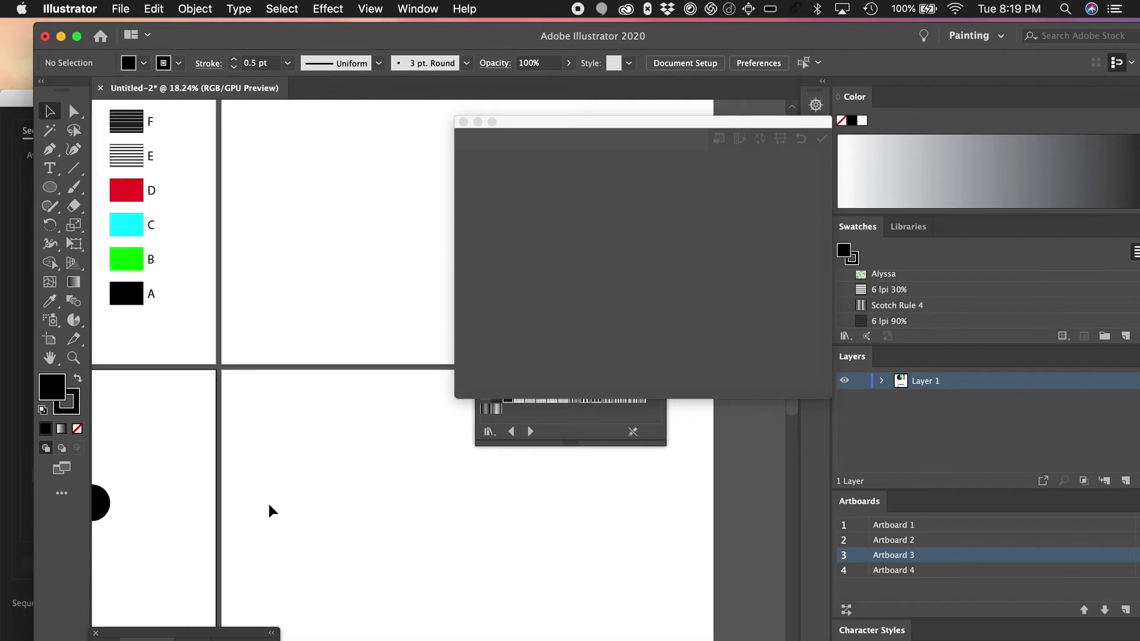
{"action": "scroll", "coordinate": [383, 374], "scroll_direction": "down", "scroll_amount": 2}
{"action": "scroll", "coordinate": [267, 350], "scroll_direction": "right", "scroll_amount": 3}
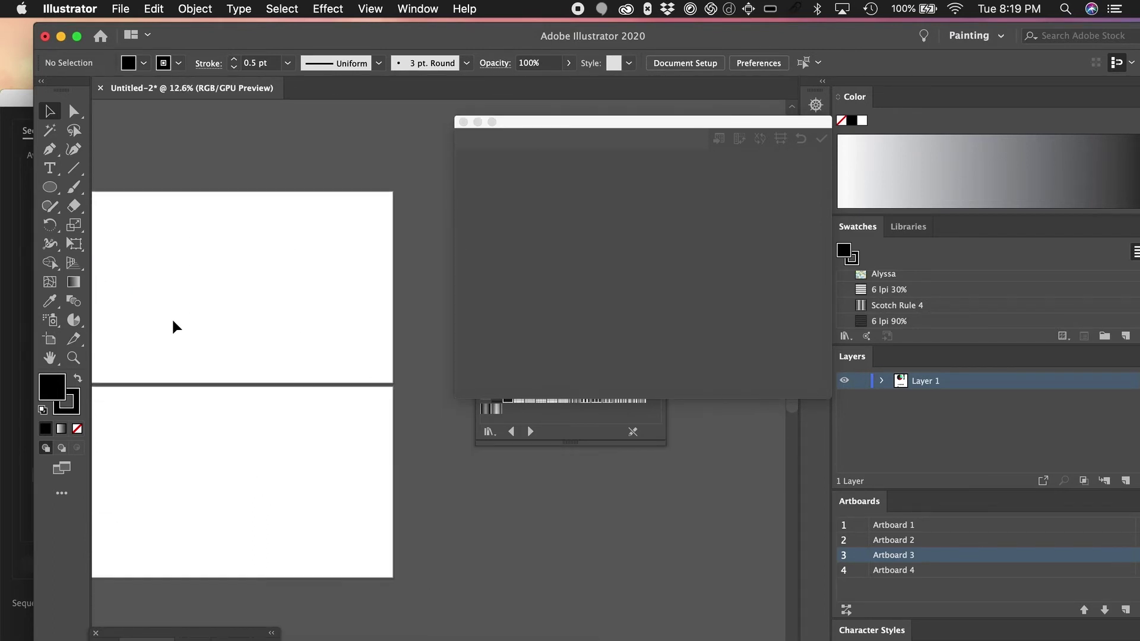
{"action": "left_click", "coordinate": [73, 320]}
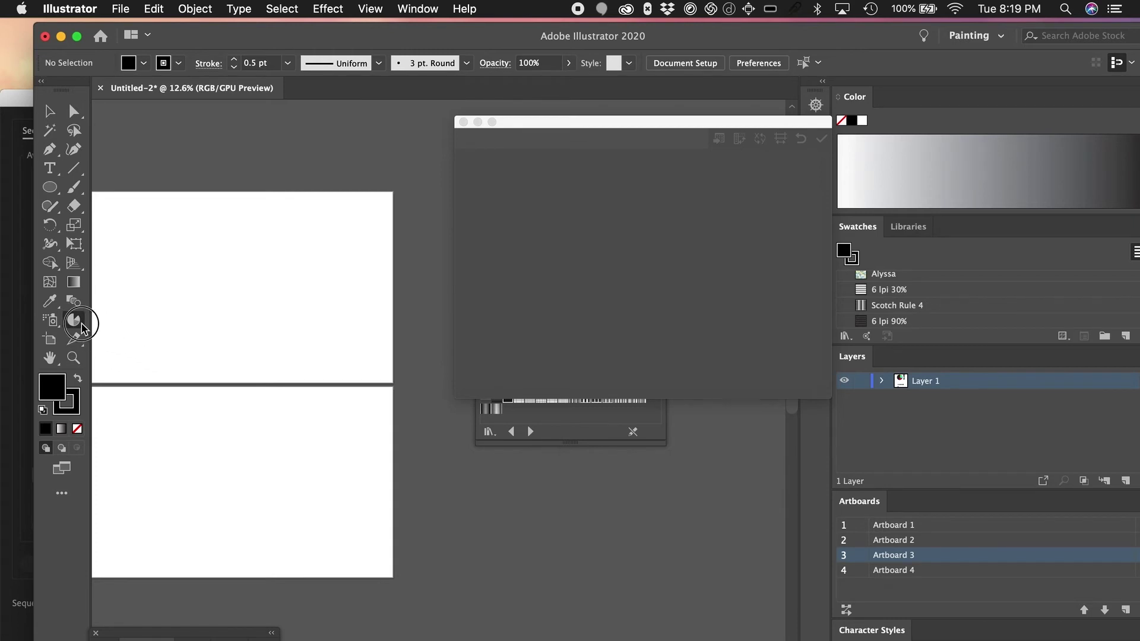
{"action": "left_click", "coordinate": [82, 323]}
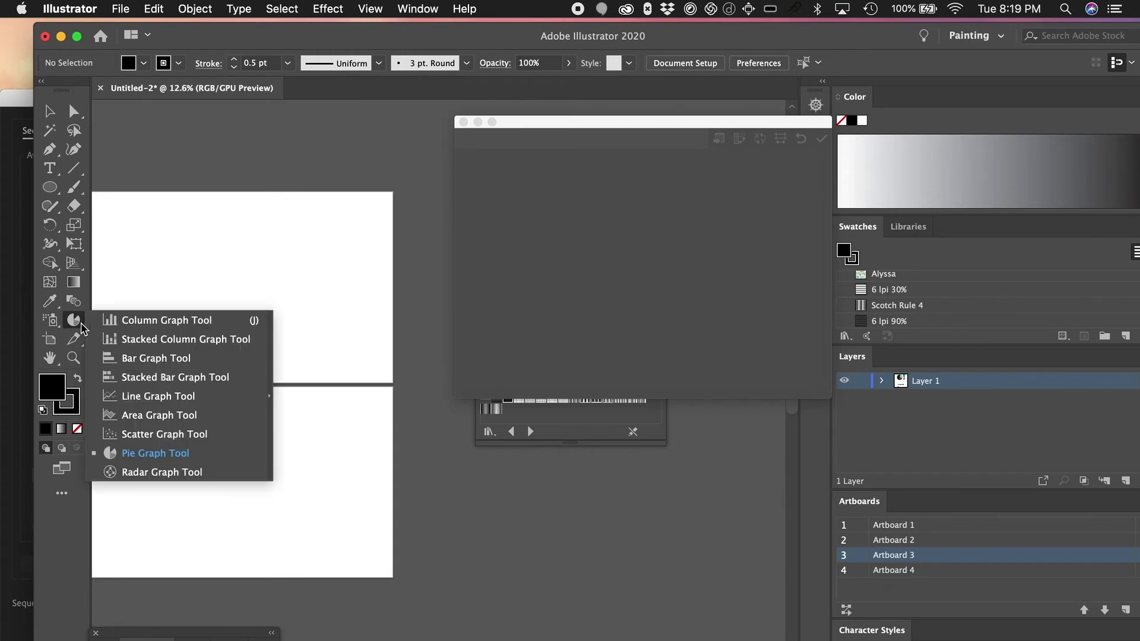
{"action": "left_click", "coordinate": [121, 400]}
{"action": "left_click_drag", "start_coordinate": [198, 207], "coordinate": [421, 342]}
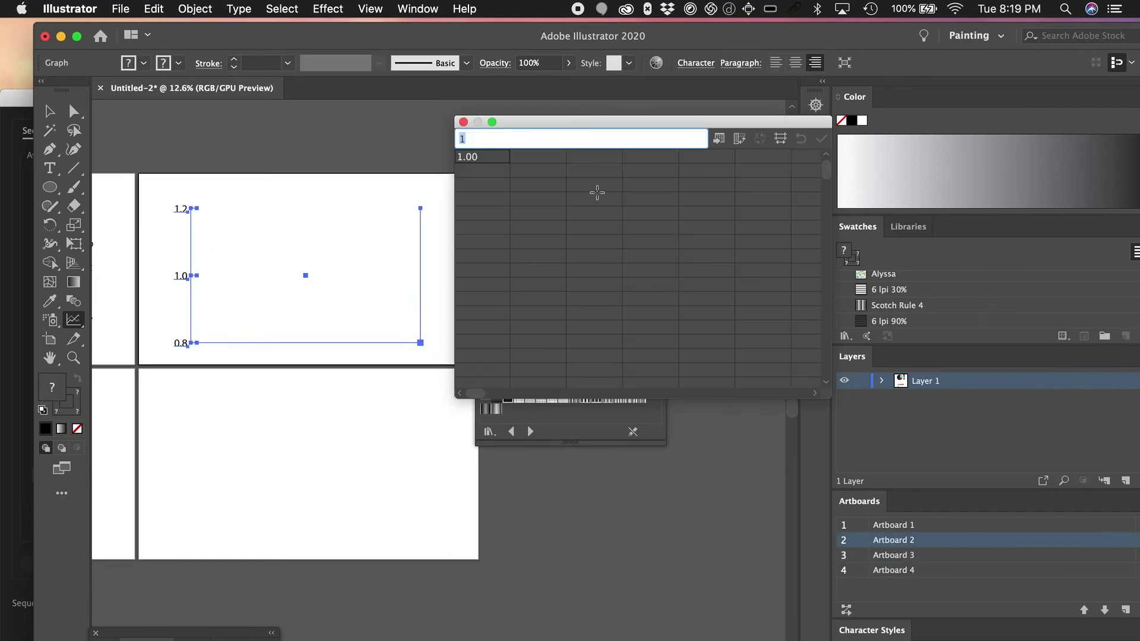
Step: Enter the labels A, B, C, D and E across the first row of the line graph's data
{"action": "key", "text": "BackSpace"}
{"action": "type", "text": "M"}
{"action": "key", "text": "Tab"}
{"action": "type", "text": "B"}
{"action": "key", "text": "Tab"}
{"action": "type", "text": "C"}
{"action": "key", "text": "Tab"}
{"action": "type", "text": "D"}
{"action": "key", "text": "Tab"}
{"action": "type", "text": "E"}
{"action": "key", "text": "Return"}
Step: Enter the values 3, 6, 8, 9 and 3 under labels A to E and apply the data to the line graph
{"action": "key", "text": "Left"}
{"action": "key", "text": "Left"}
{"action": "key", "text": "Left"}
{"action": "key", "text": "Left"}
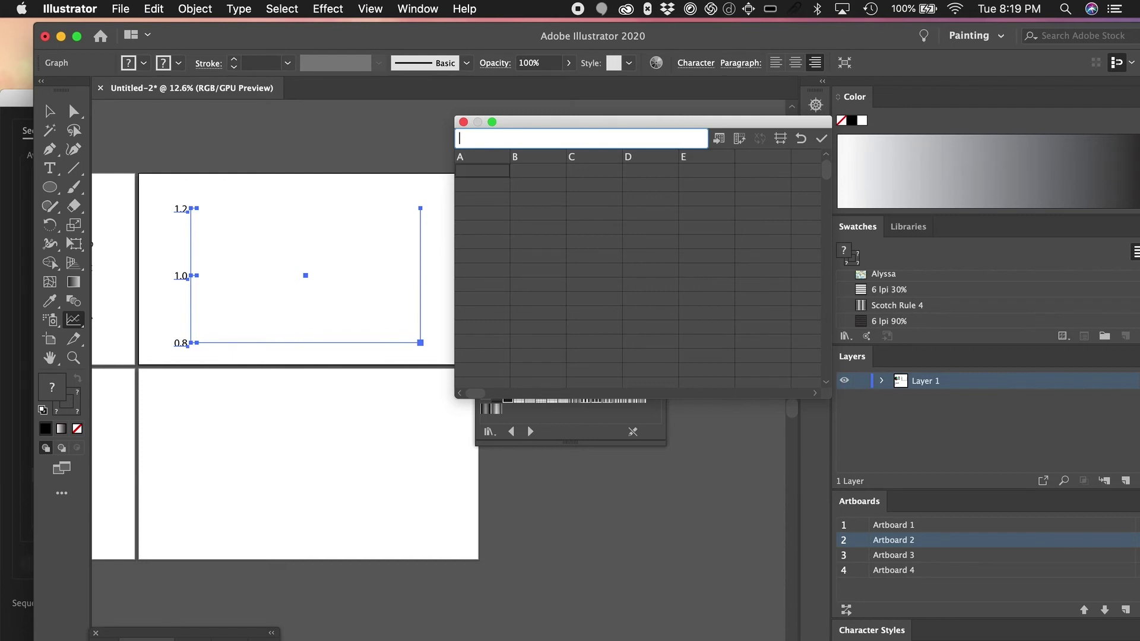
{"action": "key", "text": "Tab"}
{"action": "key", "text": "shift+Right"}
{"action": "left_click", "coordinate": [486, 171]}
{"action": "type", "text": "3"}
{"action": "key", "text": "Tab"}
{"action": "type", "text": "6"}
{"action": "key", "text": "Tab"}
{"action": "key", "text": "Tab"}
{"action": "key", "text": "Tab"}
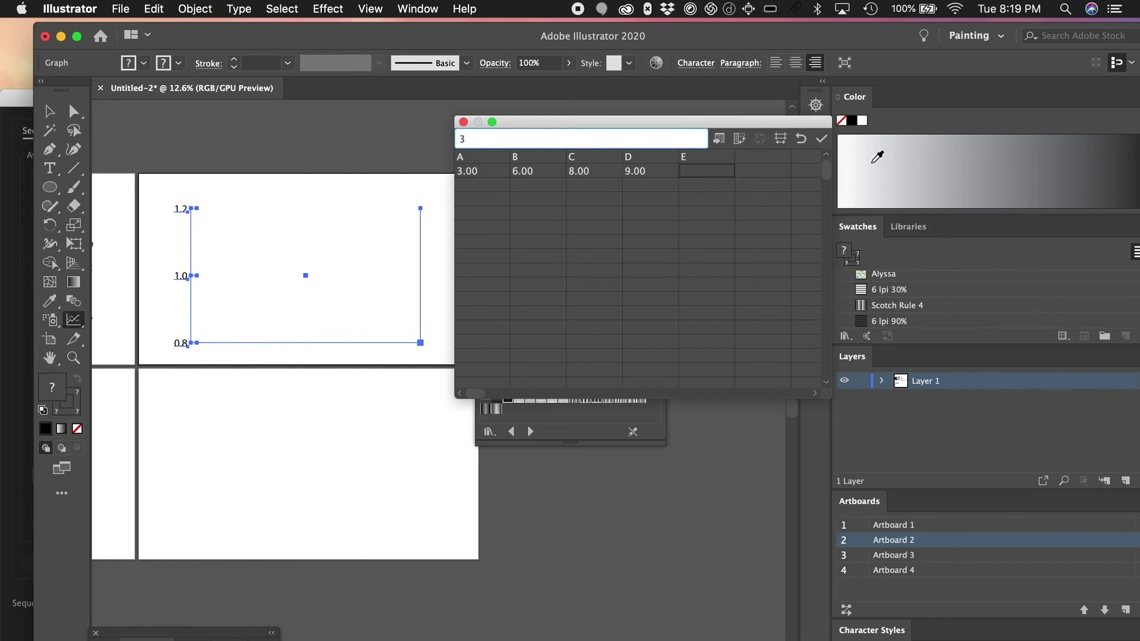
{"action": "left_click", "coordinate": [820, 141]}
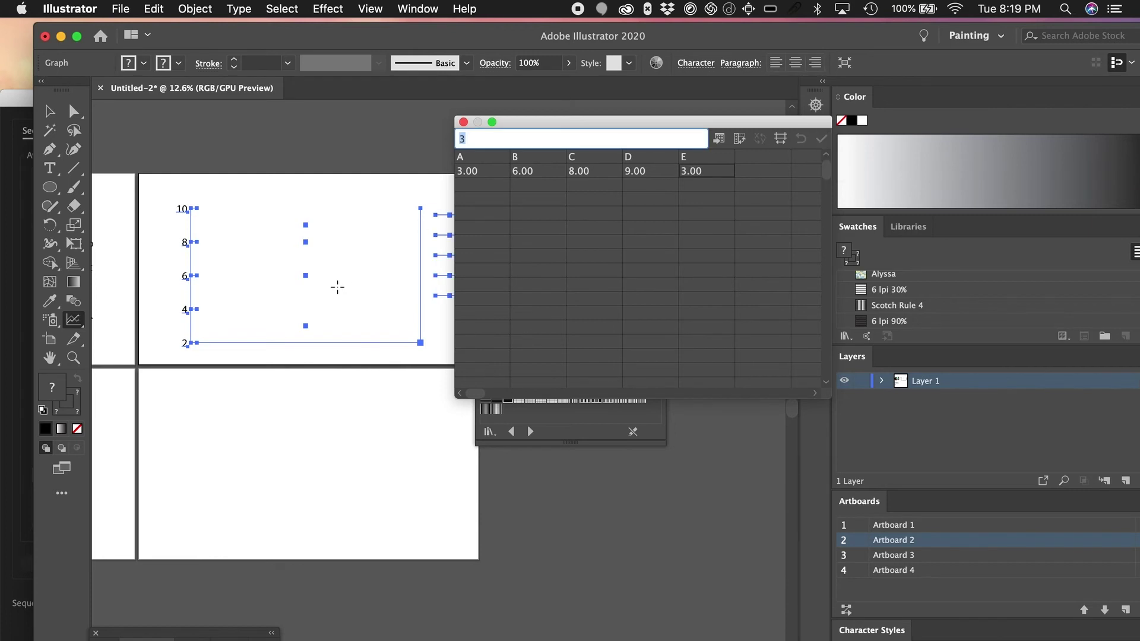
Step: Transpose the rows and columns of the line graph's data, apply the change and deselect the graph
{"action": "scroll", "coordinate": [330, 287], "scroll_direction": "right", "scroll_amount": 2}
{"action": "scroll", "coordinate": [331, 288], "scroll_direction": "up", "scroll_amount": 1}
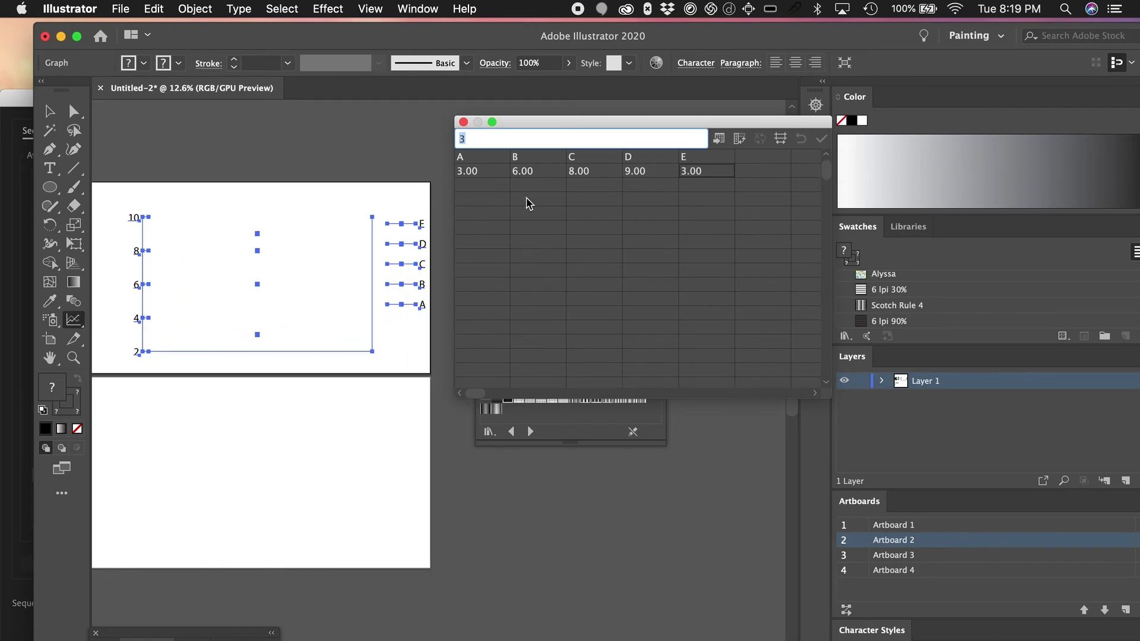
{"action": "left_click", "coordinate": [739, 139]}
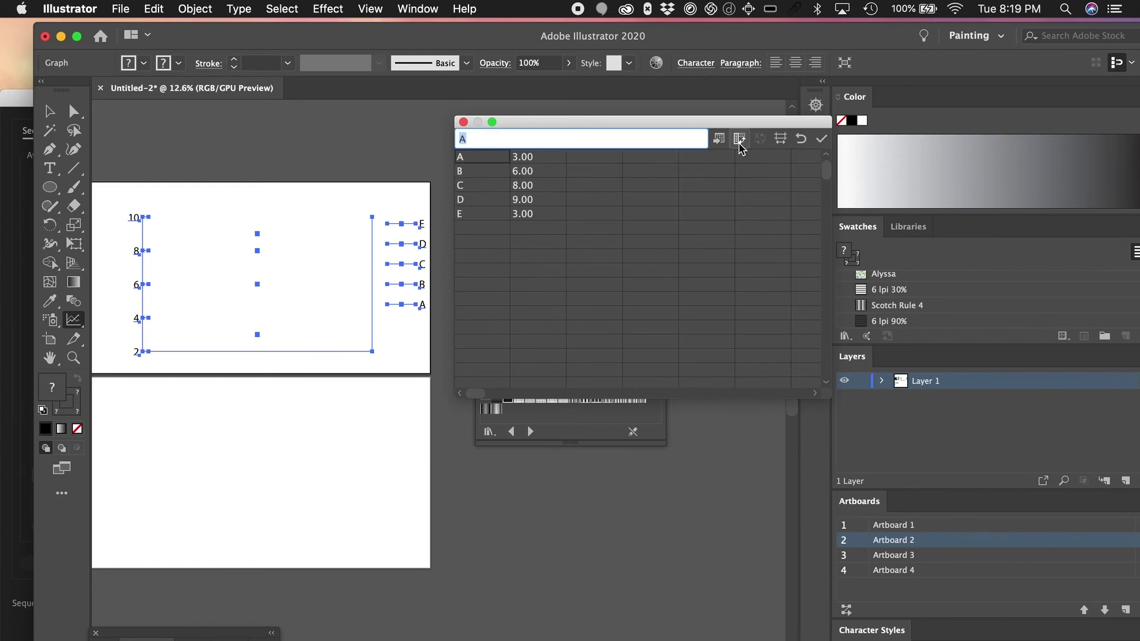
{"action": "left_click", "coordinate": [824, 142]}
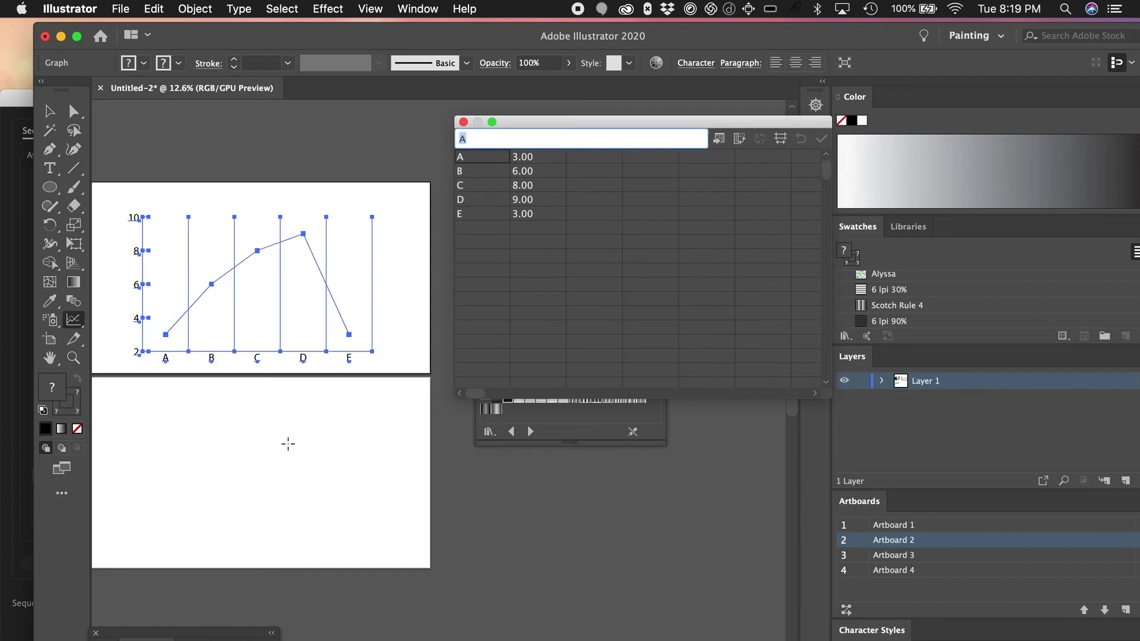
{"action": "left_click", "coordinate": [330, 412]}
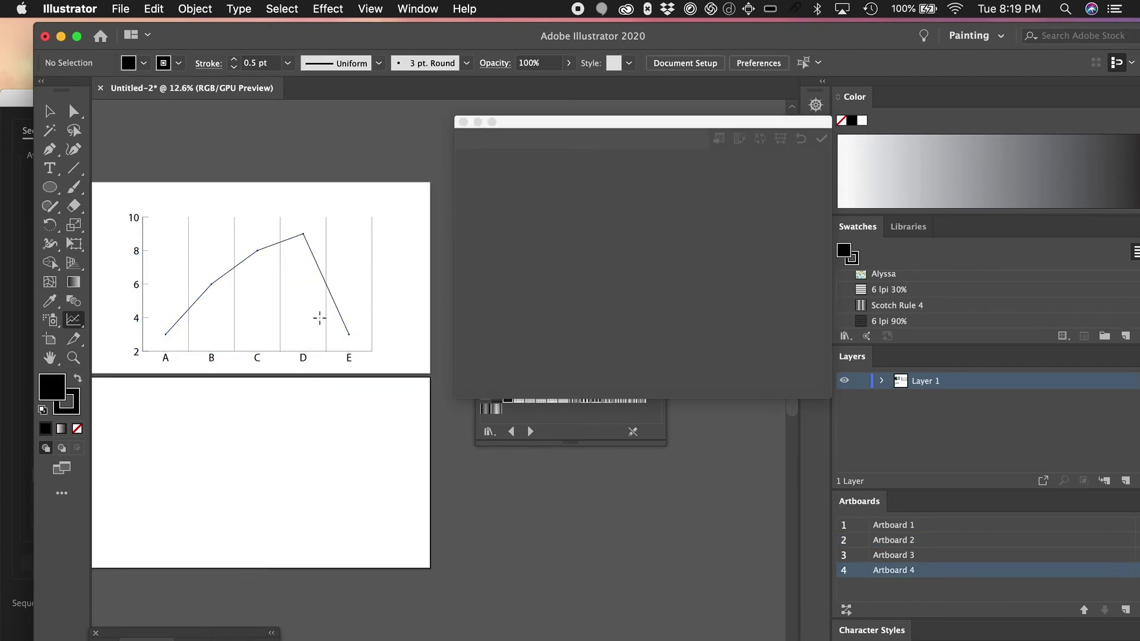
Step: Close the graph data window and move the Basic Graphics_Lines swatch library clear of the line graph
{"action": "scroll", "coordinate": [319, 318], "scroll_direction": "up", "scroll_amount": 2}
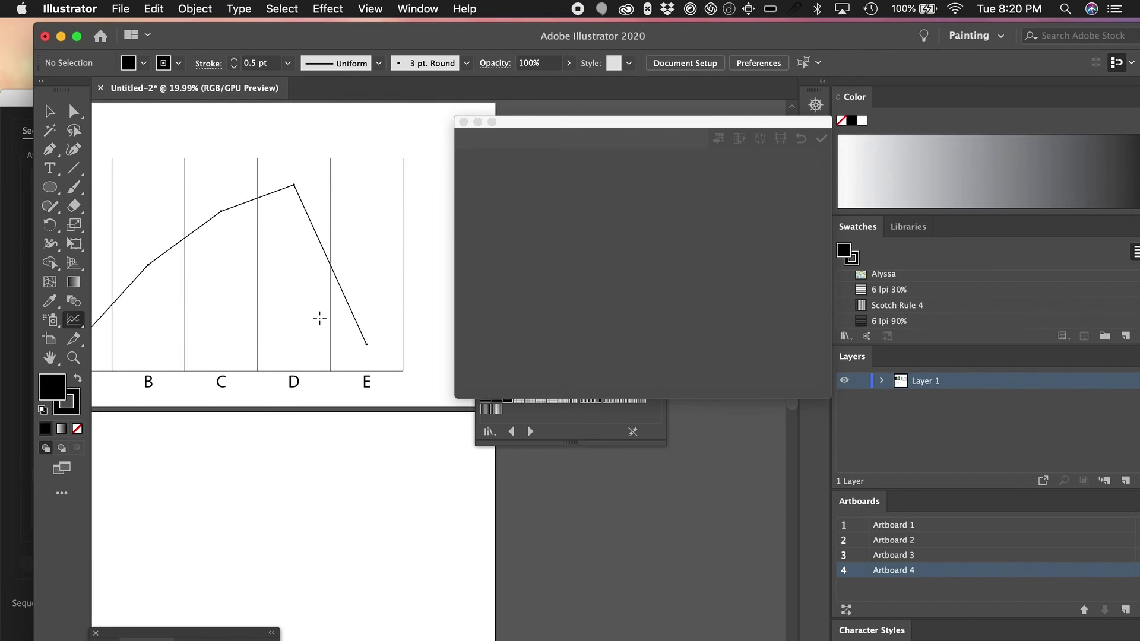
{"action": "left_click", "coordinate": [463, 122]}
{"action": "scroll", "coordinate": [372, 273], "scroll_direction": "left", "scroll_amount": 2}
{"action": "scroll", "coordinate": [372, 274], "scroll_direction": "left", "scroll_amount": 2}
{"action": "scroll", "coordinate": [371, 274], "scroll_direction": "down", "scroll_amount": 1}
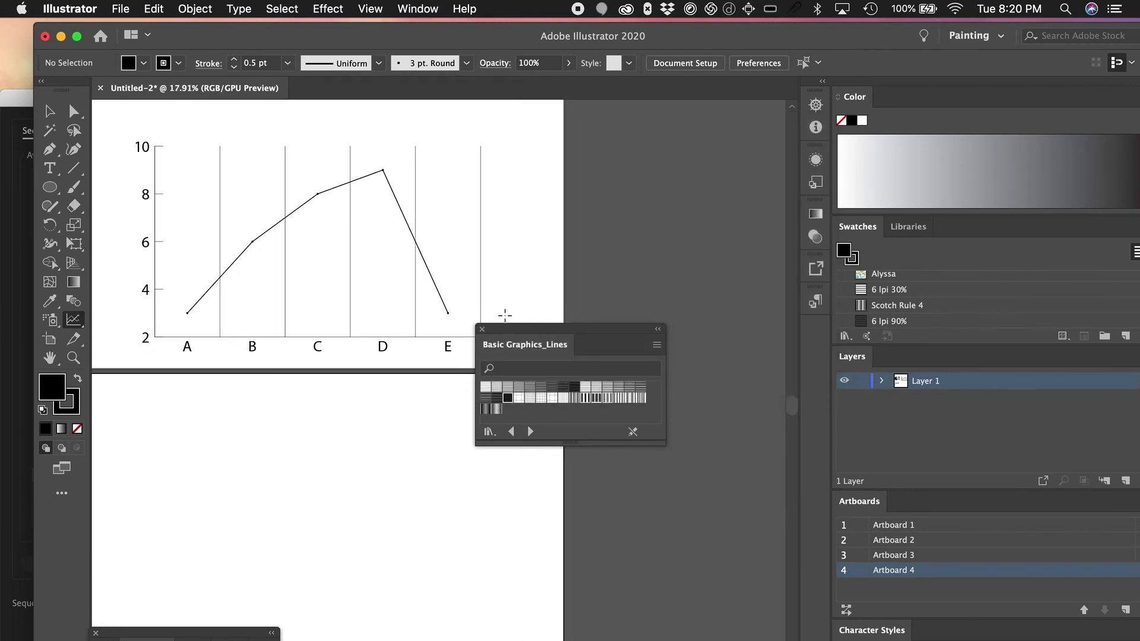
{"action": "left_click_drag", "start_coordinate": [525, 335], "coordinate": [620, 393]}
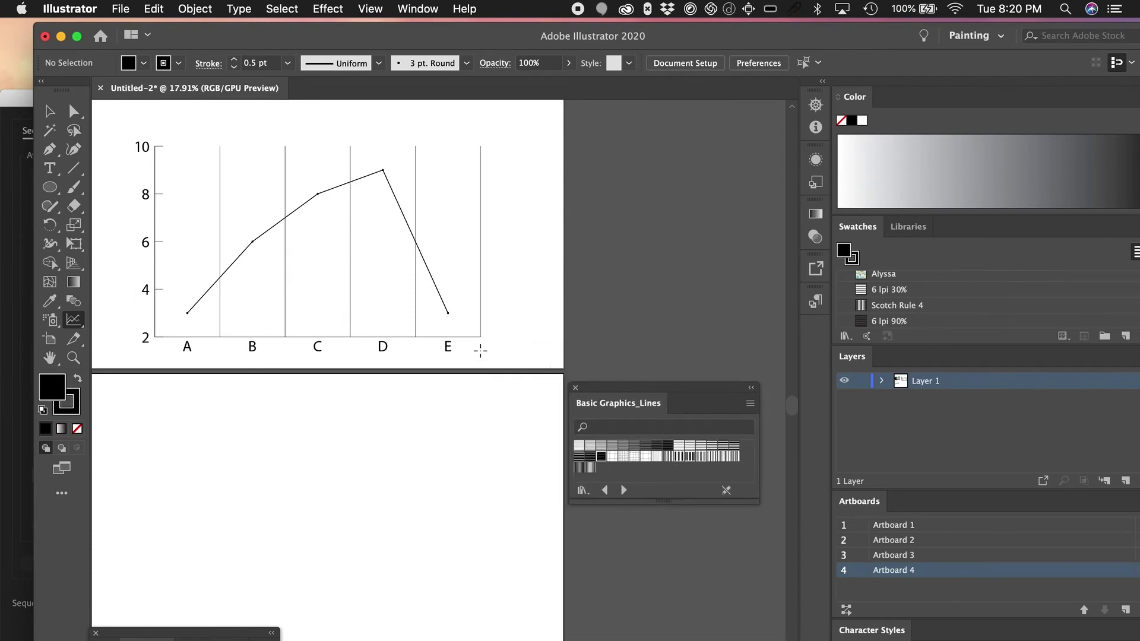
{"action": "scroll", "coordinate": [480, 350], "scroll_direction": "up", "scroll_amount": 3}
{"action": "scroll", "coordinate": [442, 305], "scroll_direction": "down", "scroll_amount": 2}
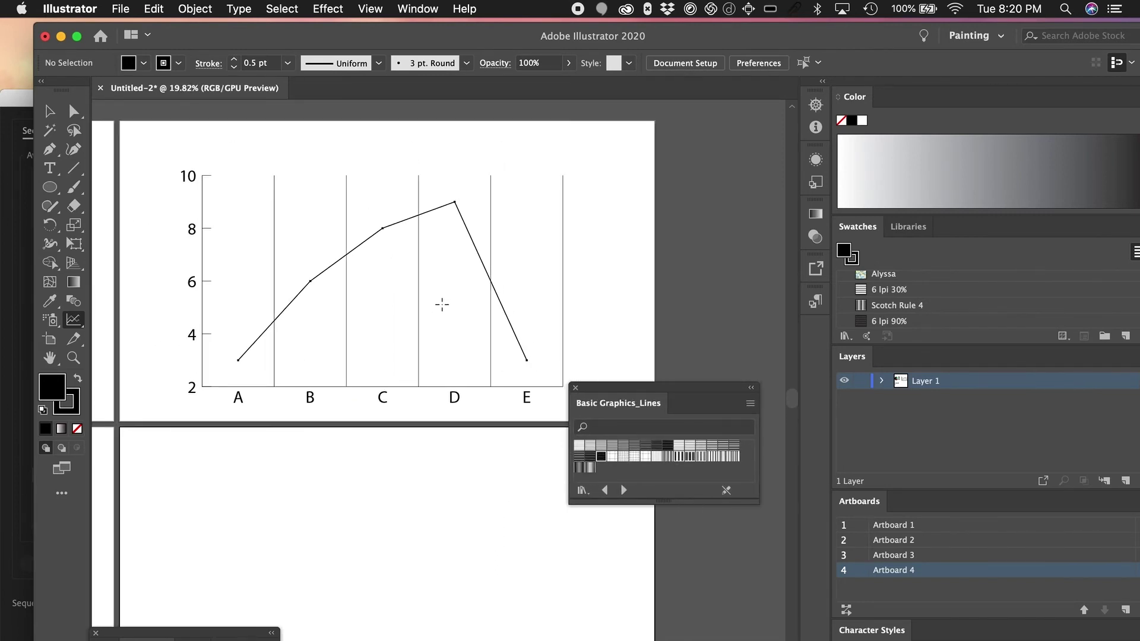
Step: Select the whole line graph on Artboard 2 with the Selection tool
{"action": "key", "text": "v"}
{"action": "left_click_drag", "start_coordinate": [174, 175], "coordinate": [590, 362]}
{"action": "left_click", "coordinate": [583, 313]}
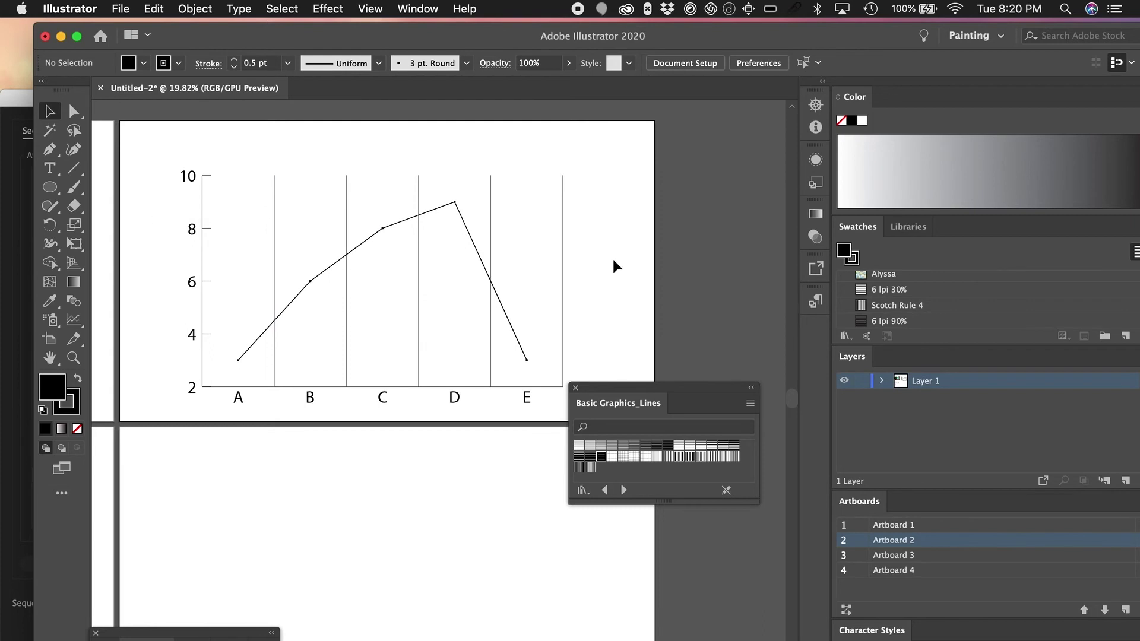
{"action": "left_click_drag", "start_coordinate": [234, 214], "coordinate": [440, 274]}
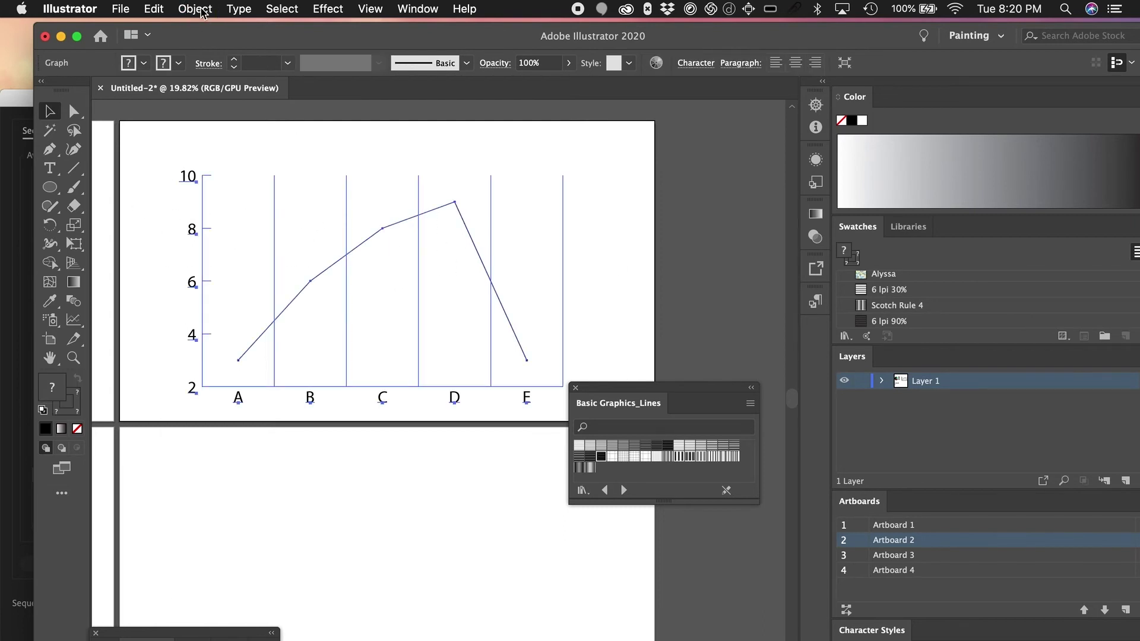
{"action": "left_click", "coordinate": [200, 9]}
{"action": "mouse_move", "coordinate": [222, 555]}
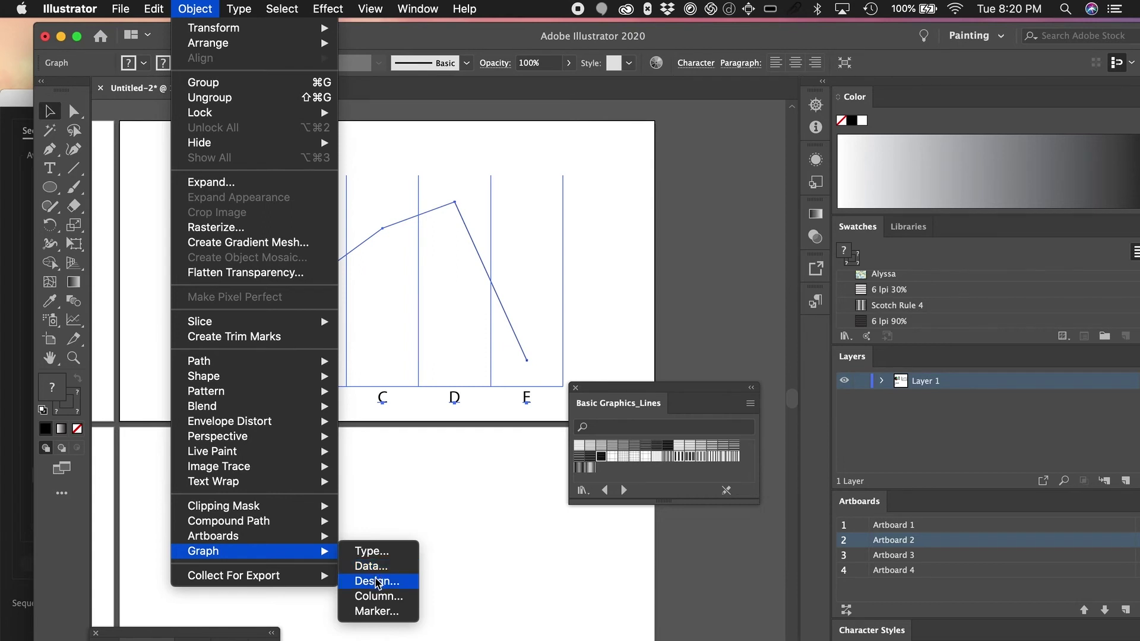
{"action": "left_click", "coordinate": [377, 582]}
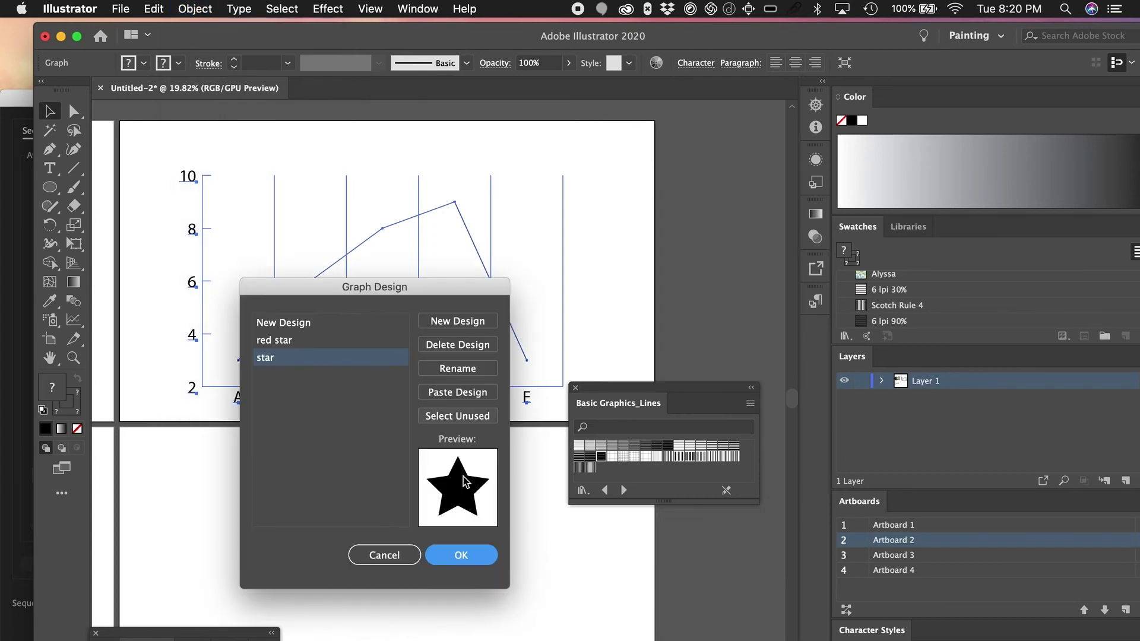
{"action": "left_click", "coordinate": [409, 563]}
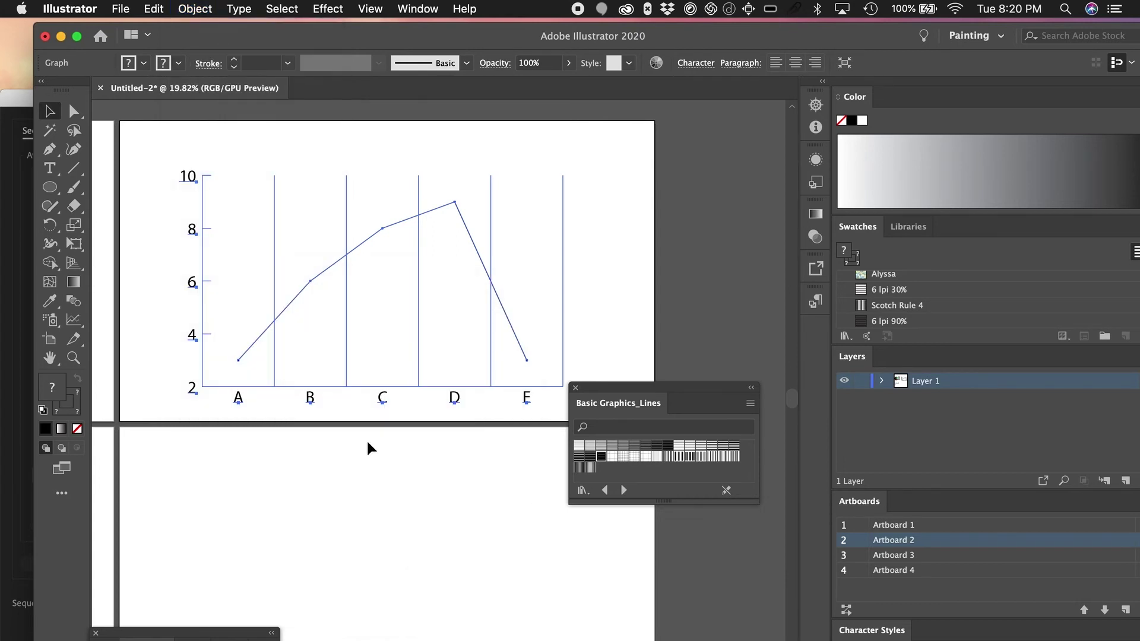
Step: Set the tick mark length of the line graph's value axis to Full Width in the graph type options
{"action": "left_click", "coordinate": [194, 8]}
{"action": "mouse_move", "coordinate": [247, 551]}
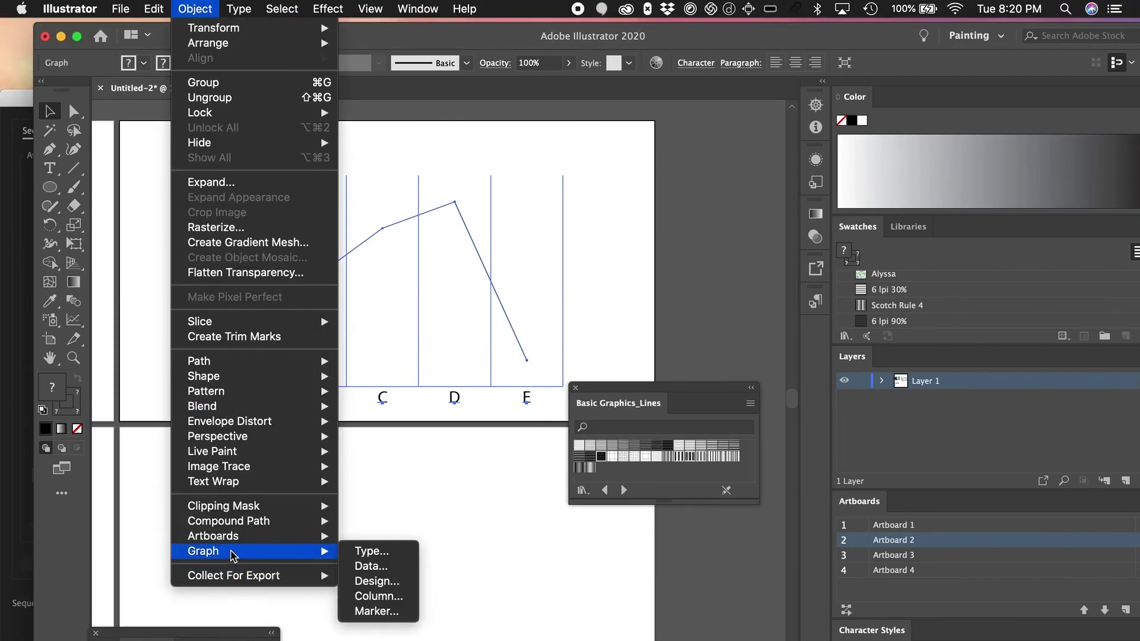
{"action": "left_click", "coordinate": [360, 555]}
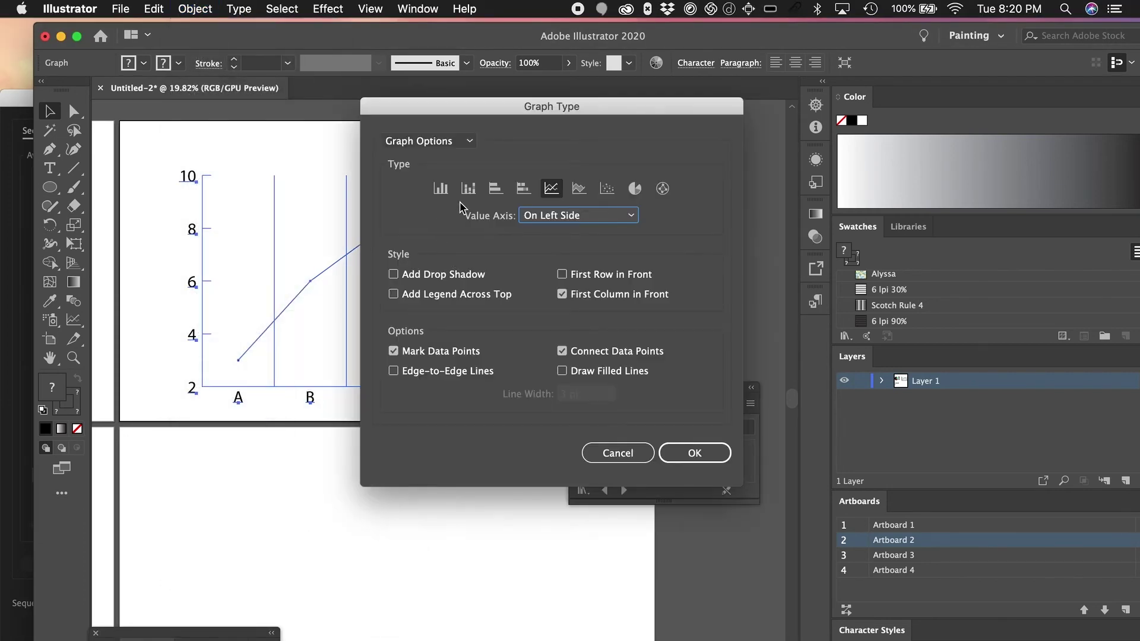
{"action": "left_click", "coordinate": [465, 145]}
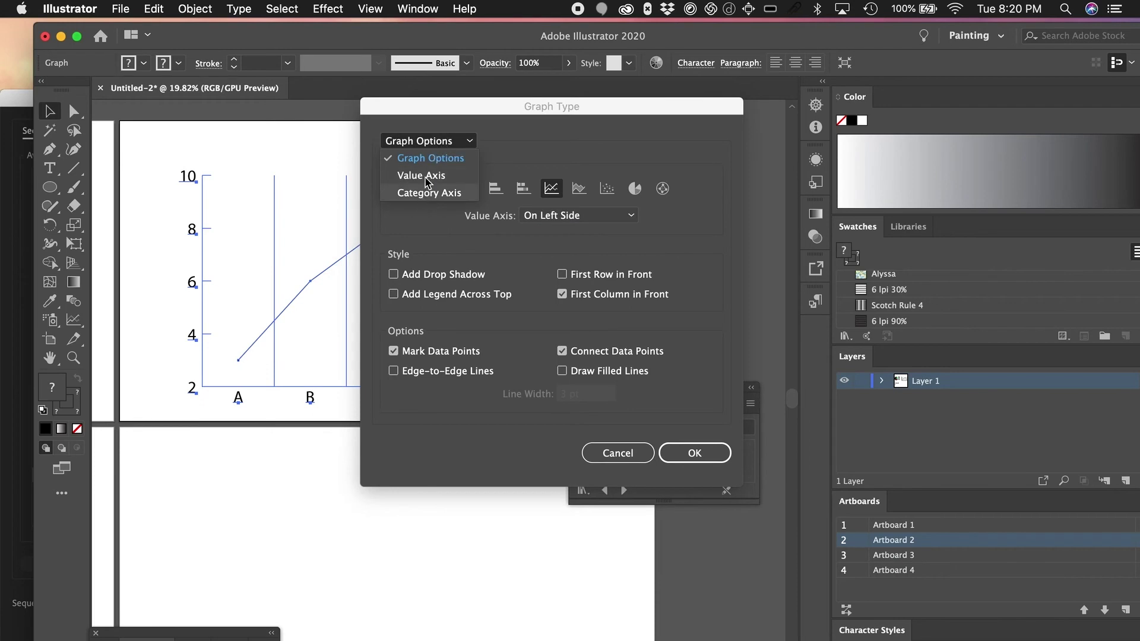
{"action": "left_click_drag", "start_coordinate": [491, 113], "coordinate": [659, 116]}
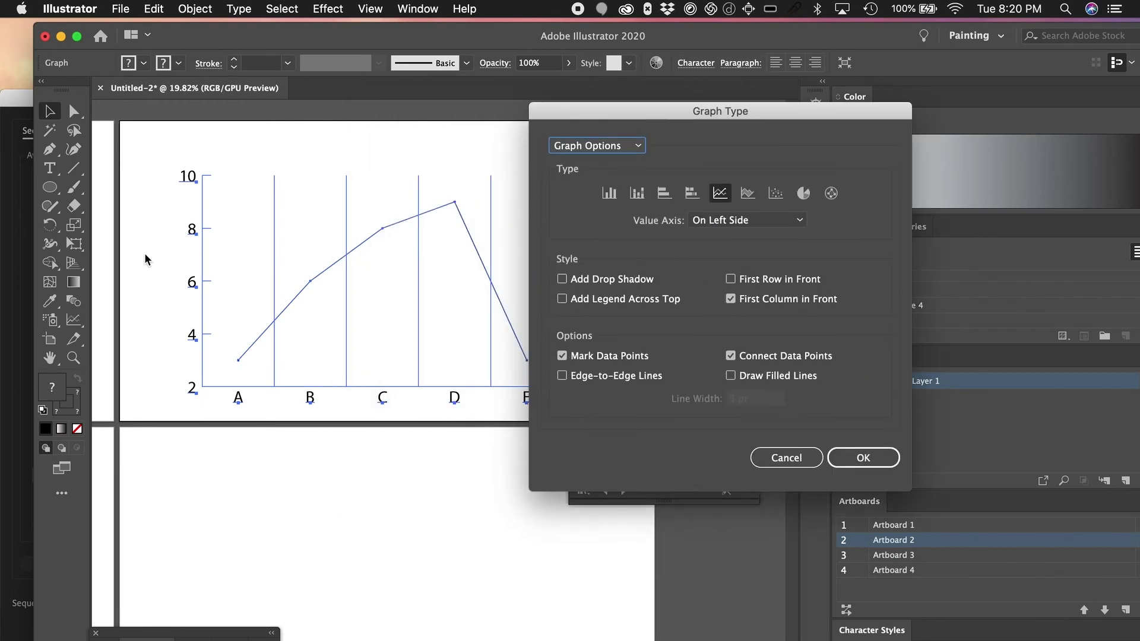
{"action": "left_click", "coordinate": [631, 149]}
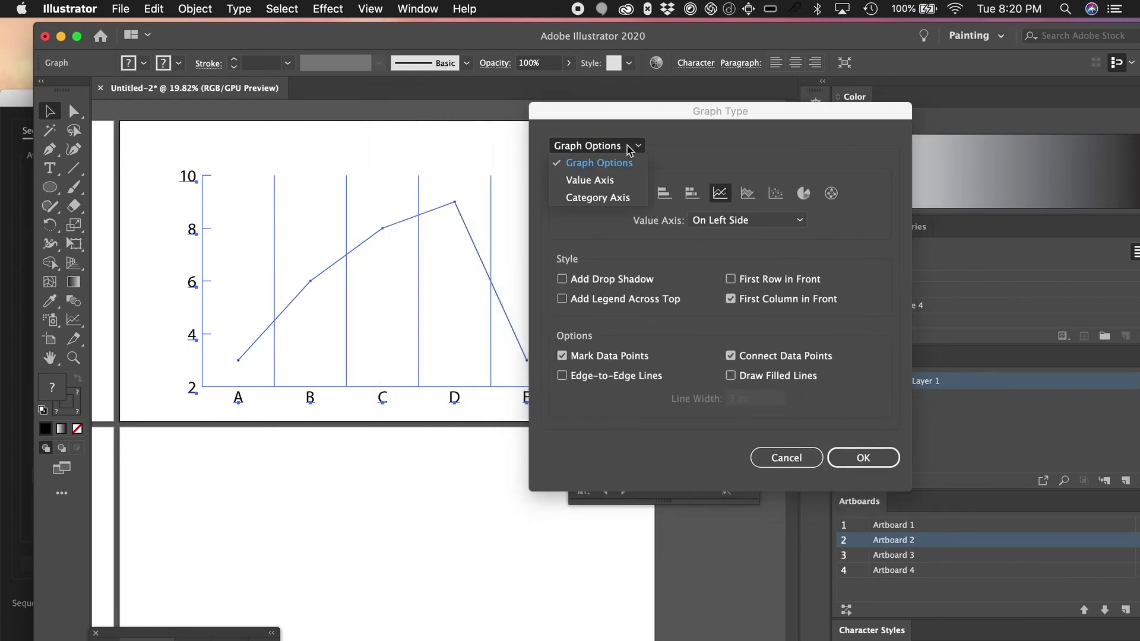
{"action": "left_click", "coordinate": [591, 181]}
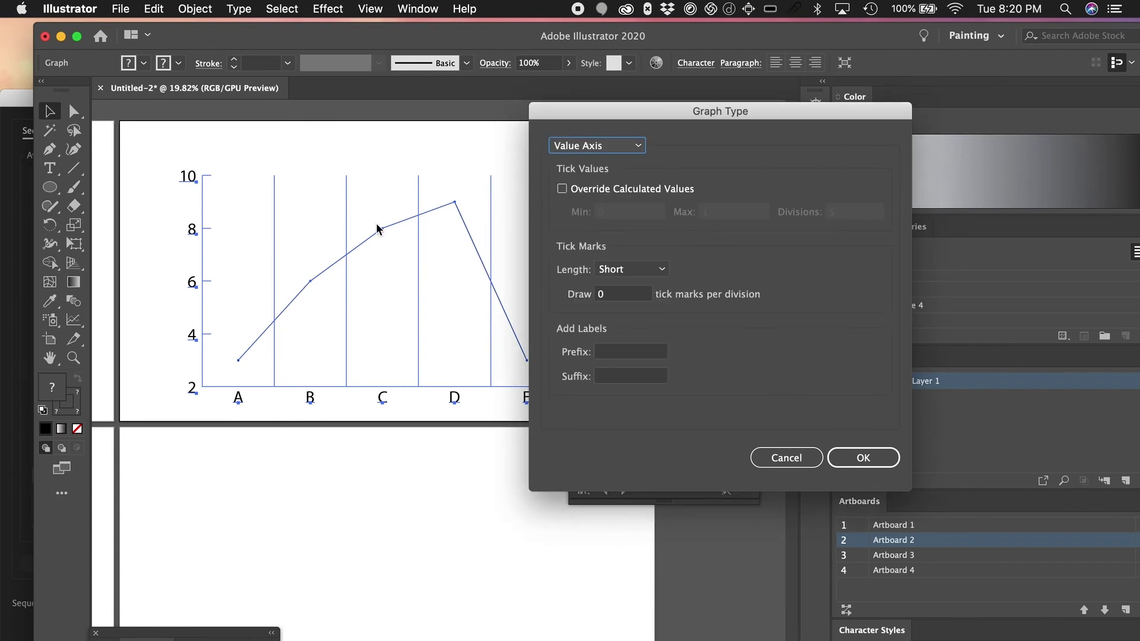
{"action": "left_click", "coordinate": [660, 269]}
{"action": "left_click", "coordinate": [634, 321]}
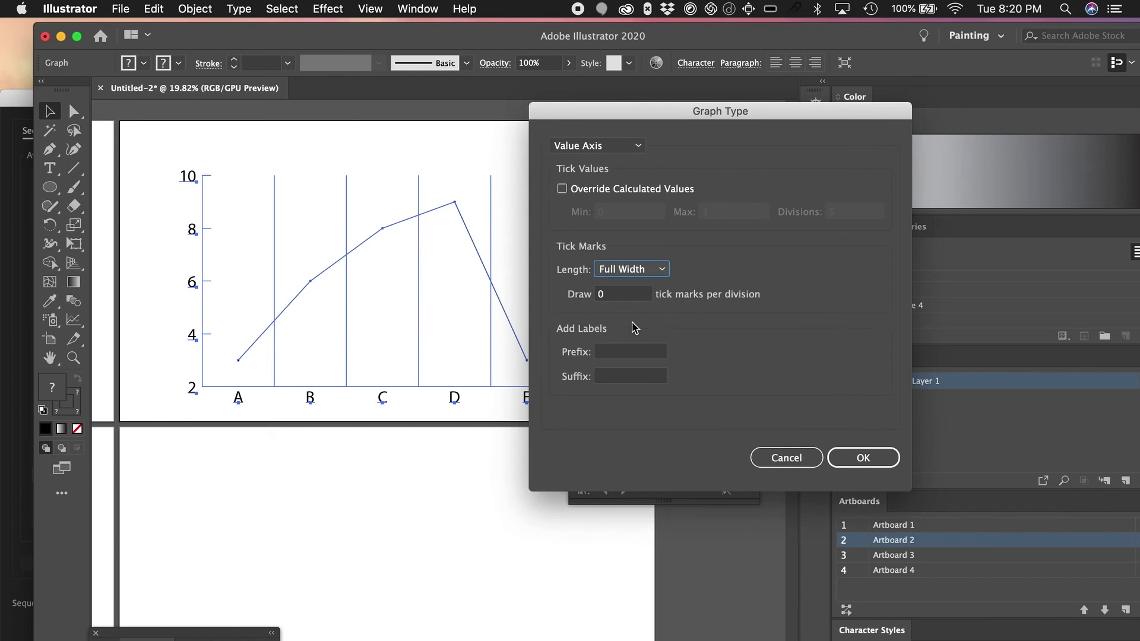
{"action": "left_click", "coordinate": [847, 457]}
{"action": "left_click", "coordinate": [408, 437]}
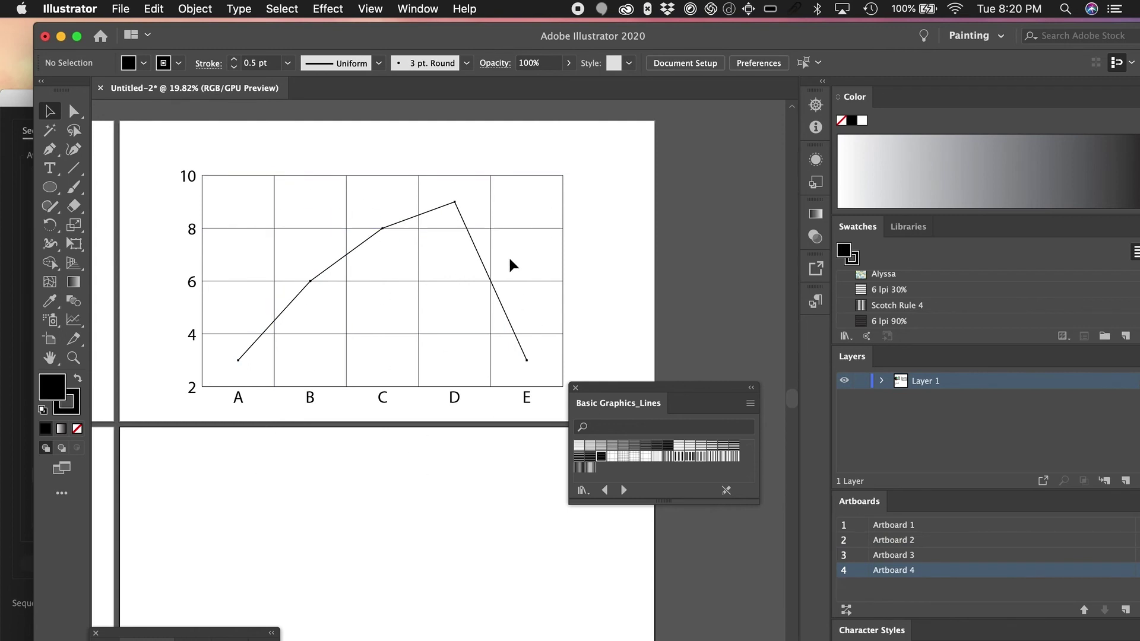
Step: Select the line graph's vertical and horizontal gridlines with the Direct Selection tool, excluding the plotted line
{"action": "scroll", "coordinate": [353, 239], "scroll_direction": "down", "scroll_amount": 3, "text": "alt"}
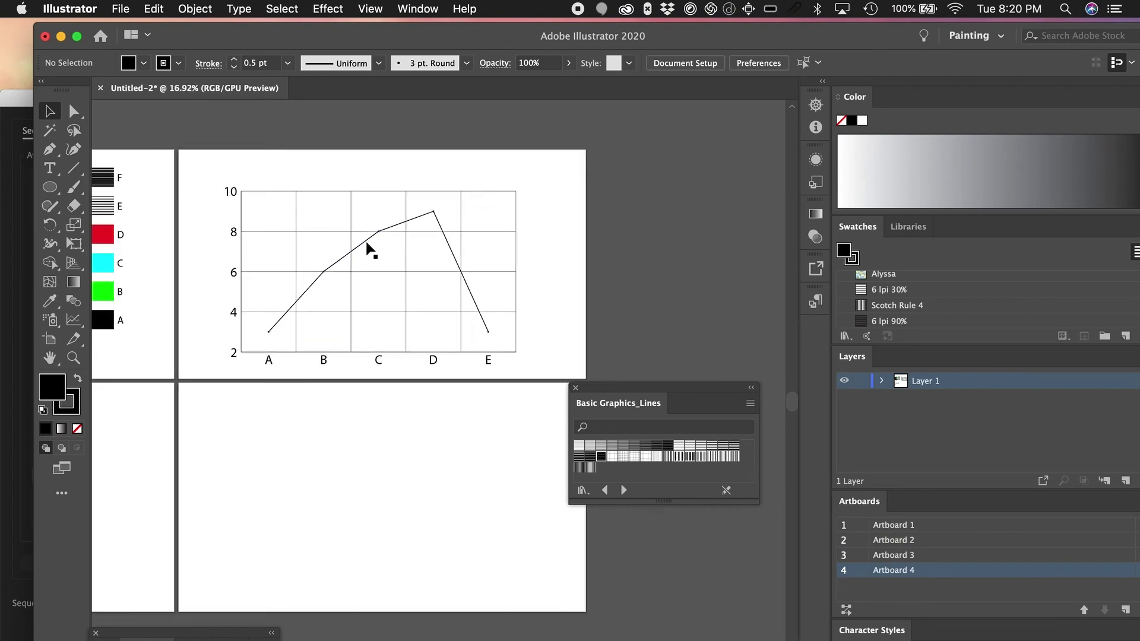
{"action": "key", "text": "a"}
{"action": "left_click_drag", "start_coordinate": [259, 186], "coordinate": [545, 217]}
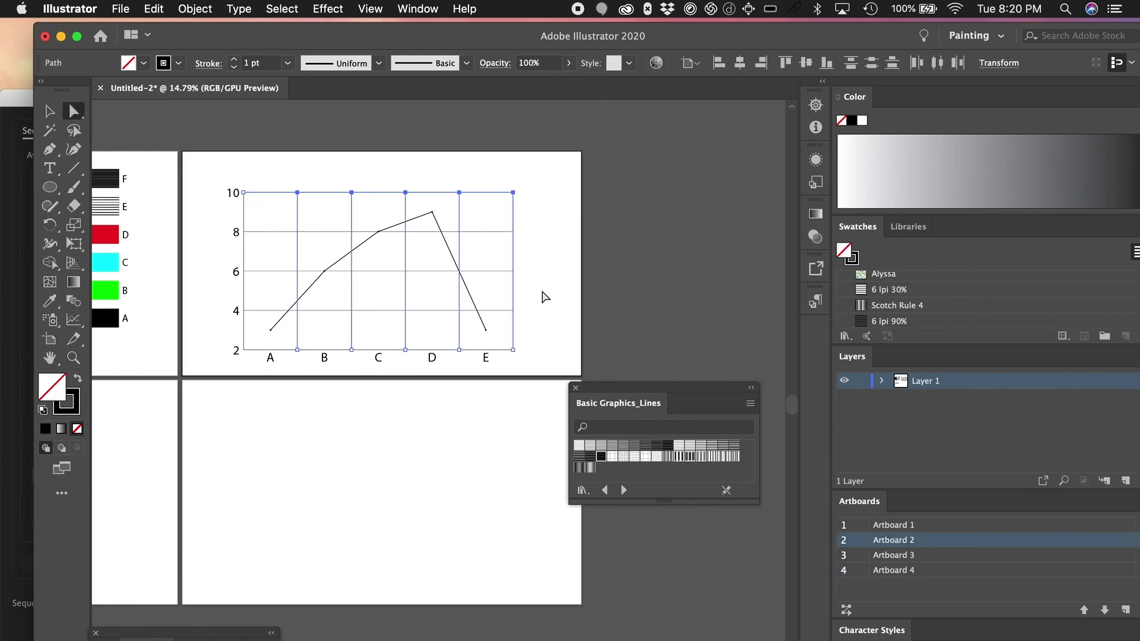
{"action": "left_click_drag", "start_coordinate": [535, 350], "coordinate": [491, 224]}
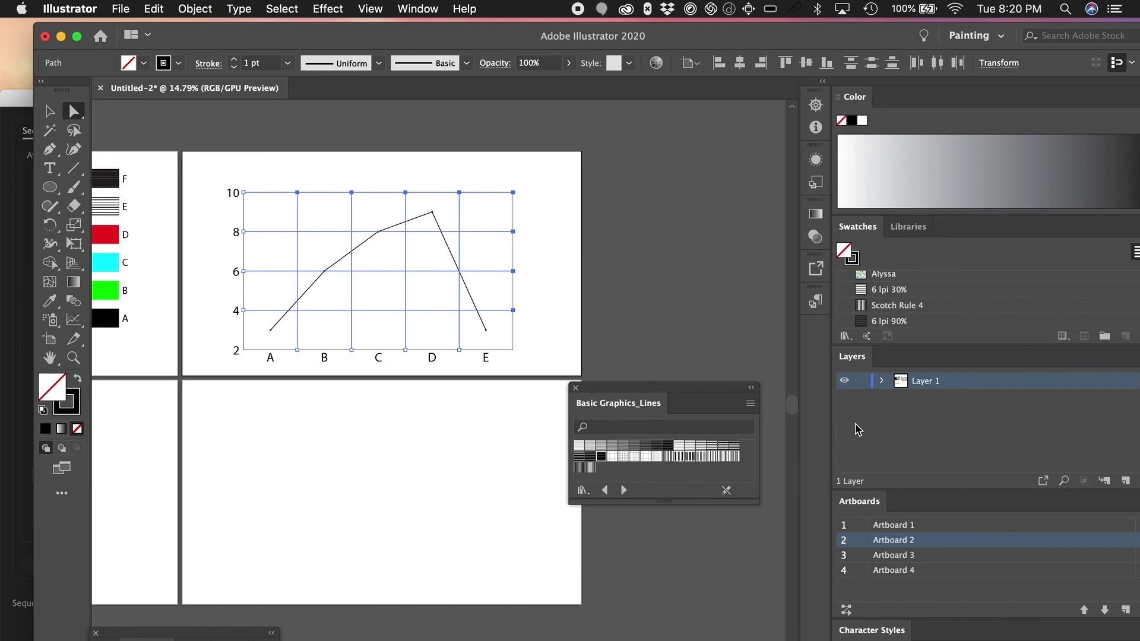
Step: Load the ANPA Color swatch library and give the selected gridlines a pale pink stroke with no fill
{"action": "left_click", "coordinate": [847, 337]}
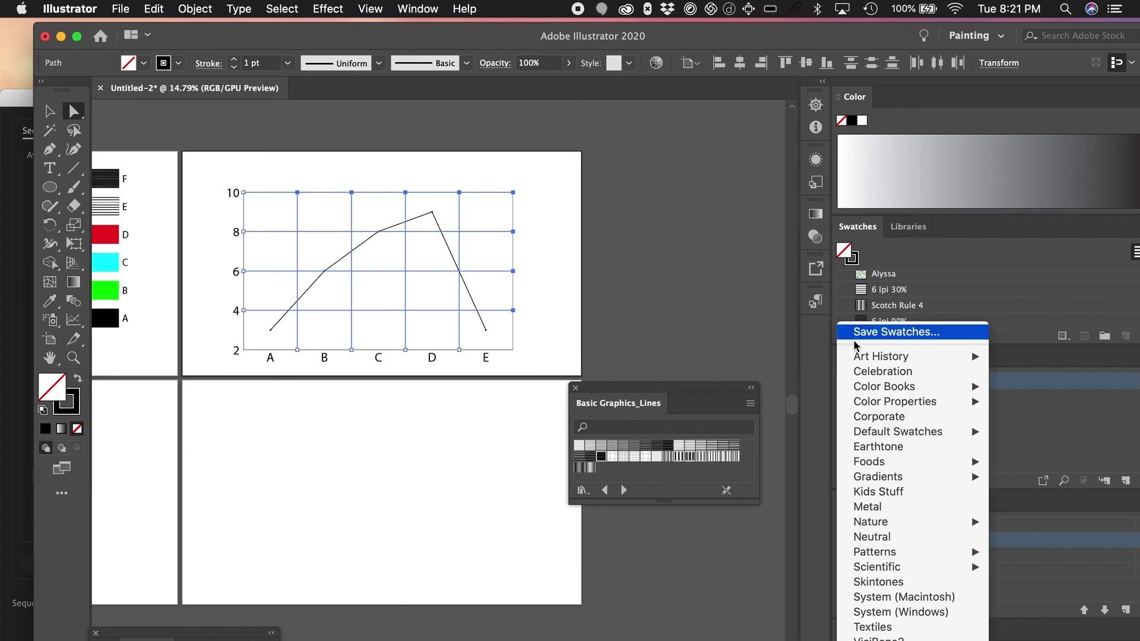
{"action": "mouse_move", "coordinate": [885, 386]}
{"action": "left_click", "coordinate": [736, 355]}
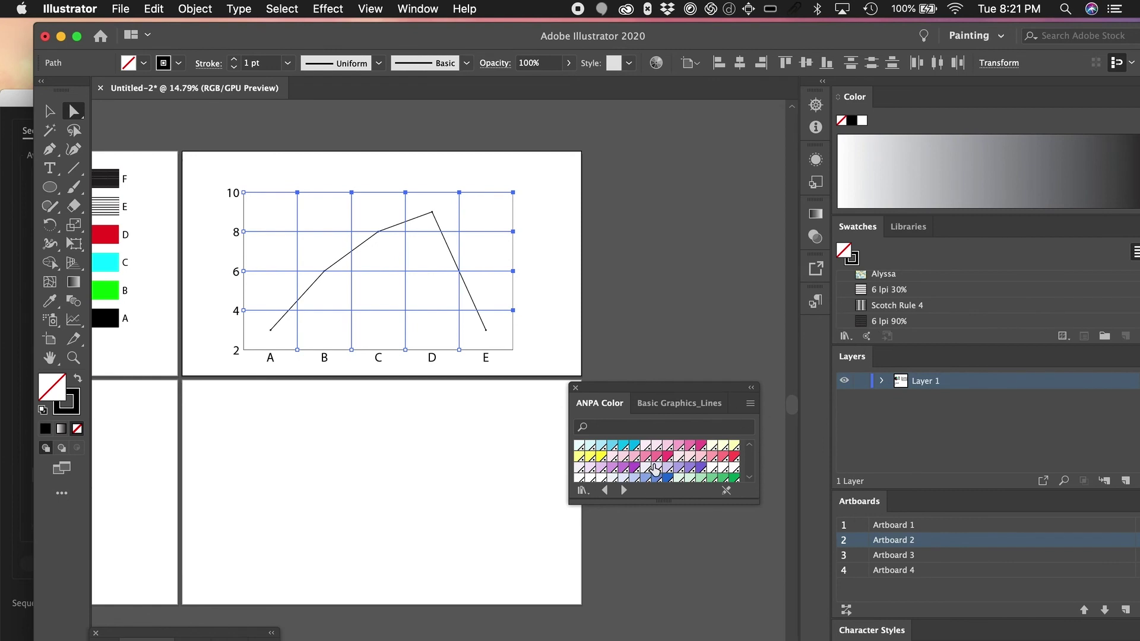
{"action": "left_click", "coordinate": [675, 446]}
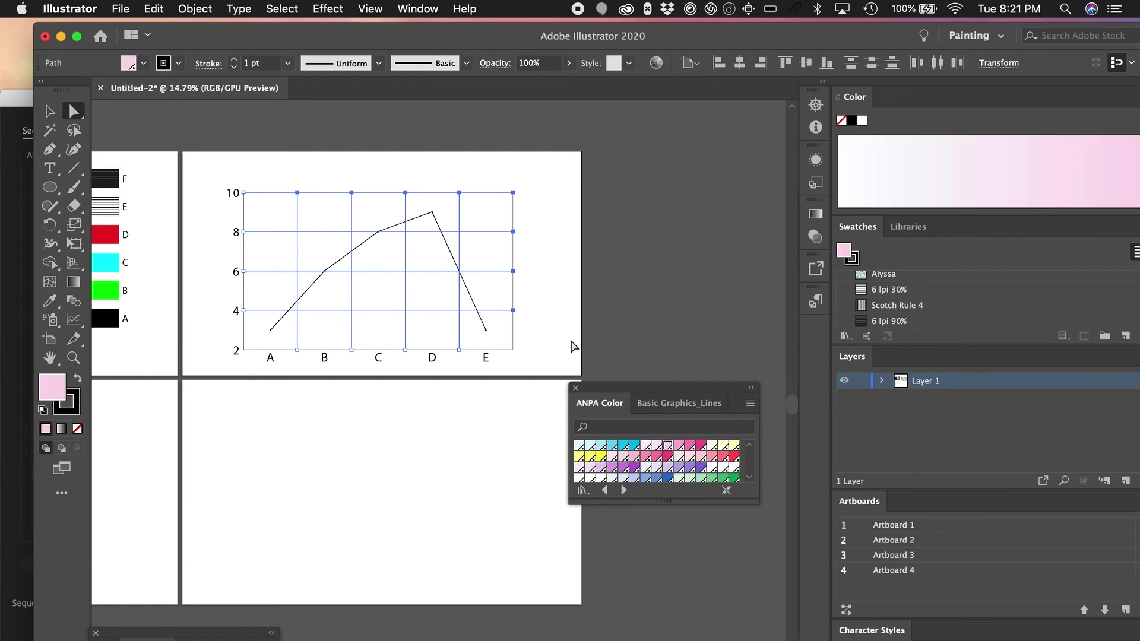
{"action": "key", "text": "shift+x"}
{"action": "key", "text": "slash"}
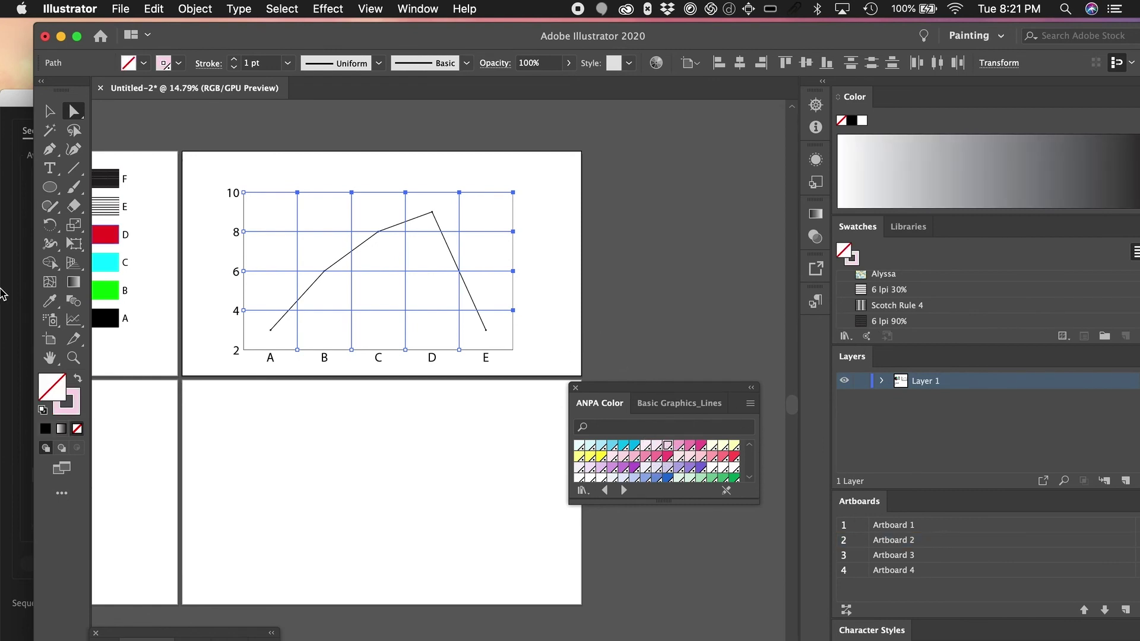
{"action": "left_click", "coordinate": [439, 317]}
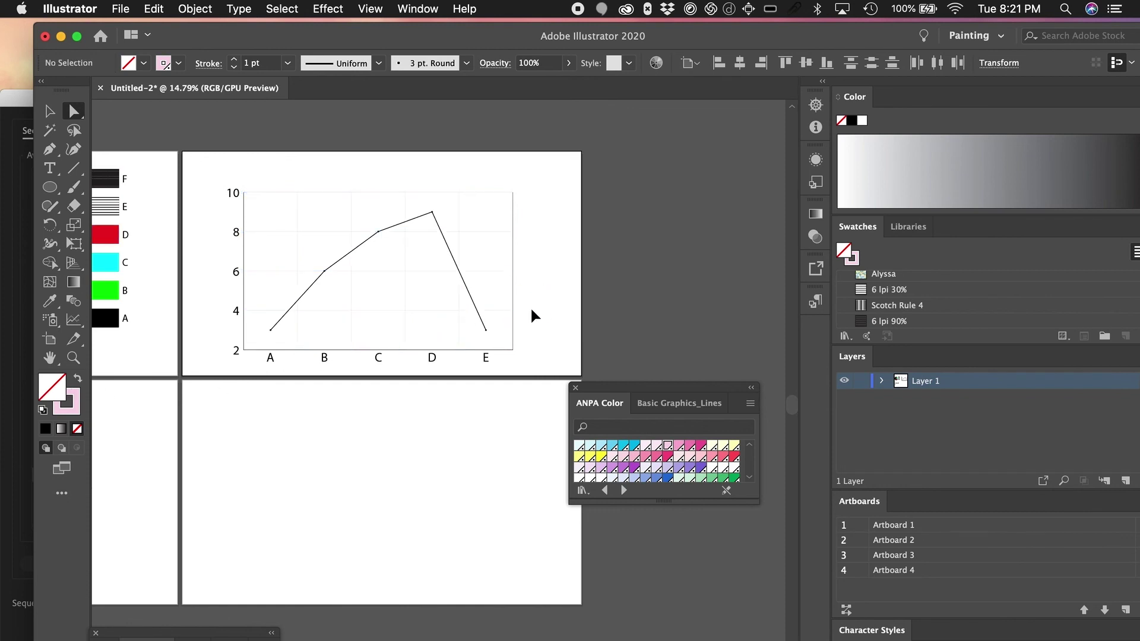
Step: Match the stroke of the vertical line at the graph's right edge to the pale pink gridlines with the Eyedropper
{"action": "left_click", "coordinate": [532, 310]}
{"action": "scroll", "coordinate": [532, 310], "scroll_direction": "up", "scroll_amount": 5}
{"action": "scroll", "coordinate": [532, 310], "scroll_direction": "down", "scroll_amount": 2}
{"action": "scroll", "coordinate": [532, 310], "scroll_direction": "up", "scroll_amount": 4}
{"action": "left_click", "coordinate": [532, 288]}
{"action": "left_click", "coordinate": [498, 279]}
{"action": "key", "text": "i"}
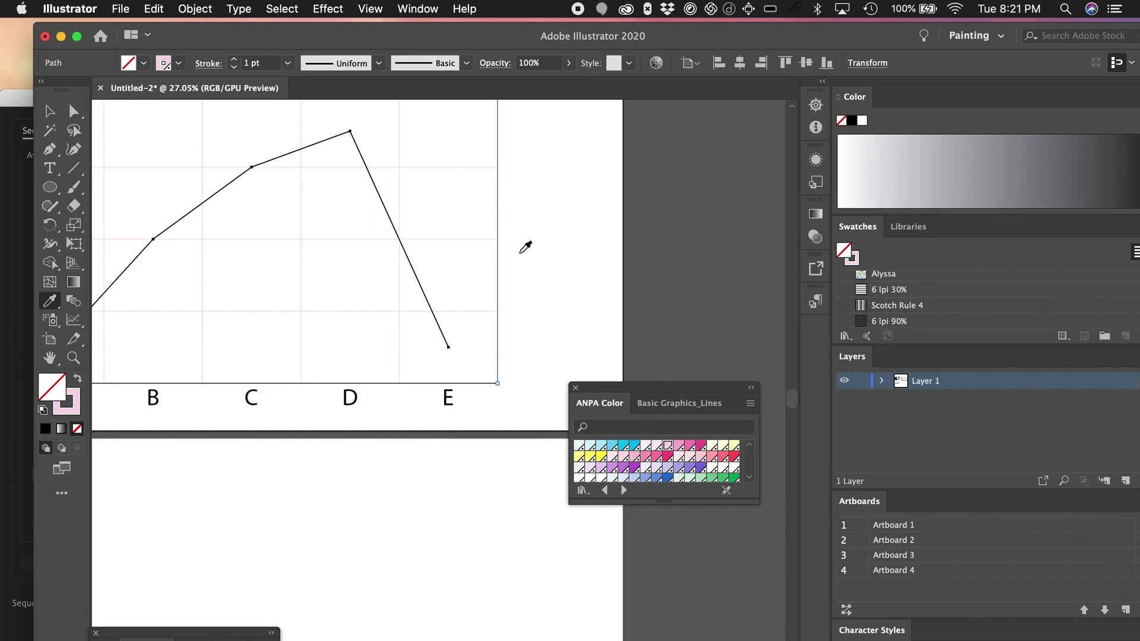
{"action": "left_click", "coordinate": [540, 268], "text": "super"}
Step: Select the number and letter labels on both axes of the line graph and set their font to AgencyFB Black
{"action": "scroll", "coordinate": [540, 267], "scroll_direction": "down", "scroll_amount": 4}
{"action": "key", "text": "v"}
{"action": "left_click_drag", "start_coordinate": [506, 376], "coordinate": [166, 359]}
{"action": "left_click", "coordinate": [130, 160]}
{"action": "key", "text": "a"}
{"action": "left_click_drag", "start_coordinate": [136, 130], "coordinate": [517, 372]}
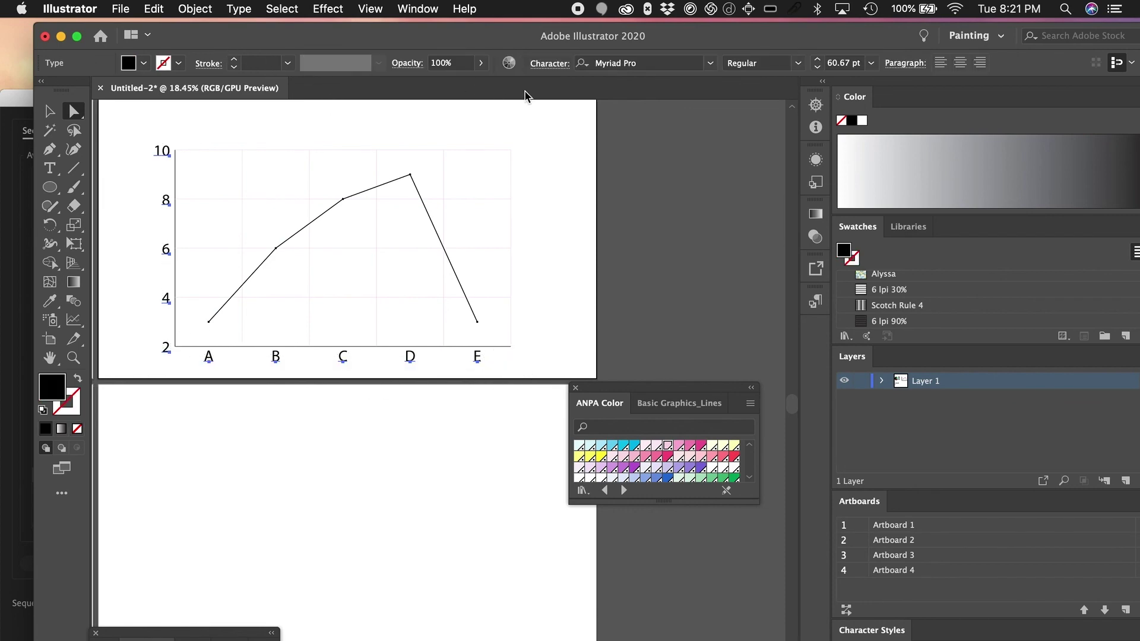
{"action": "left_click", "coordinate": [710, 64]}
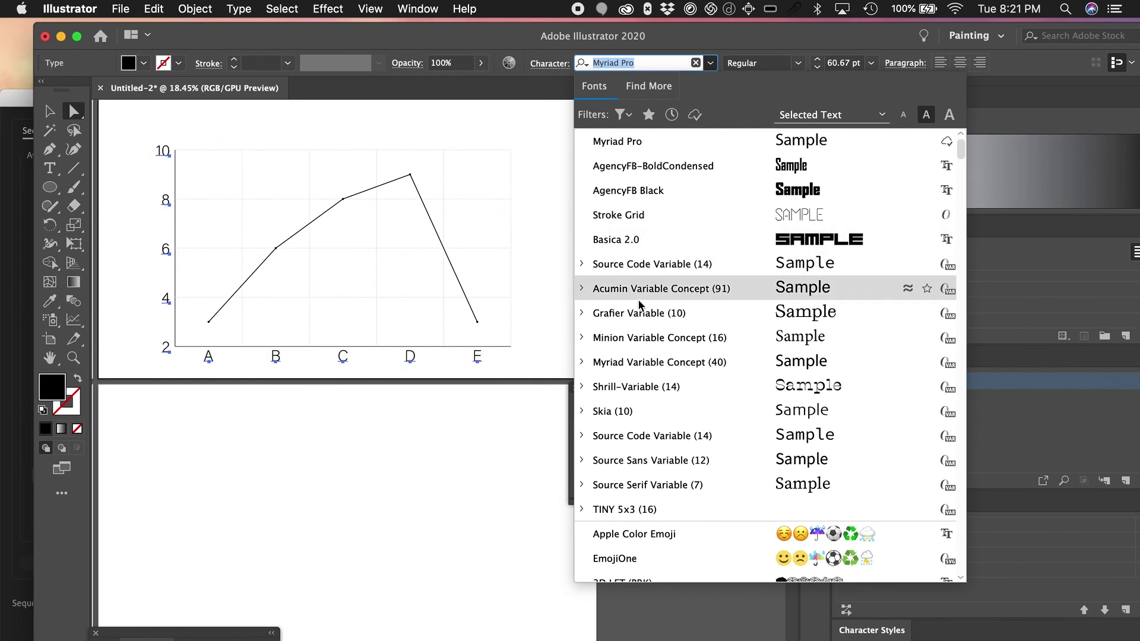
{"action": "scroll", "coordinate": [640, 264], "scroll_direction": "down", "scroll_amount": 8}
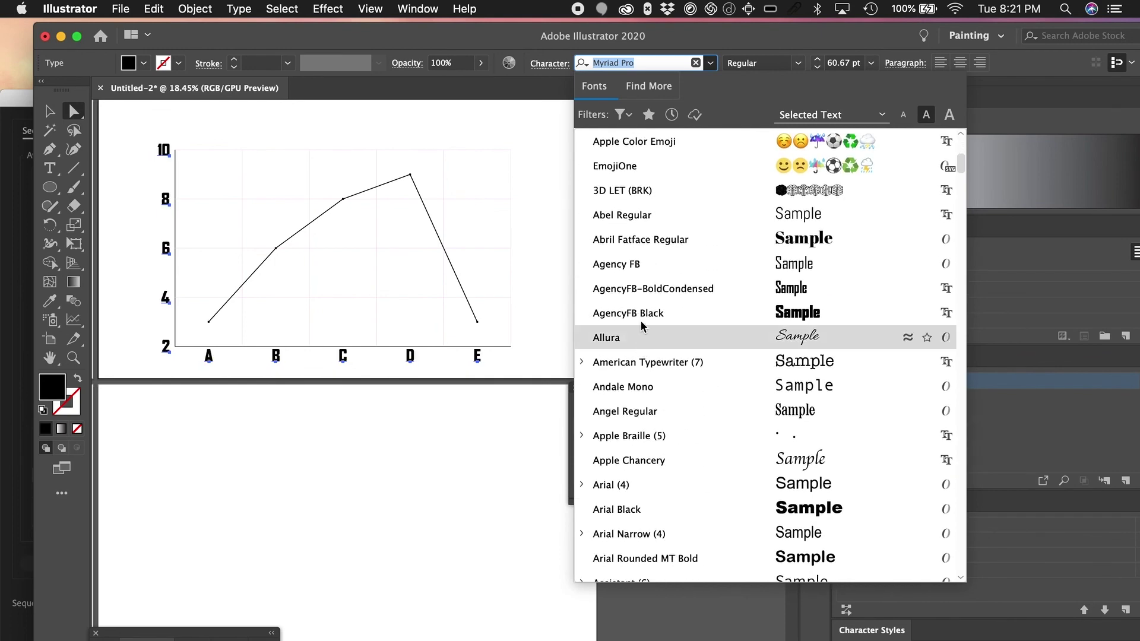
{"action": "left_click", "coordinate": [615, 315]}
{"action": "left_click", "coordinate": [536, 365]}
{"action": "scroll", "coordinate": [387, 367], "scroll_direction": "up", "scroll_amount": 5}
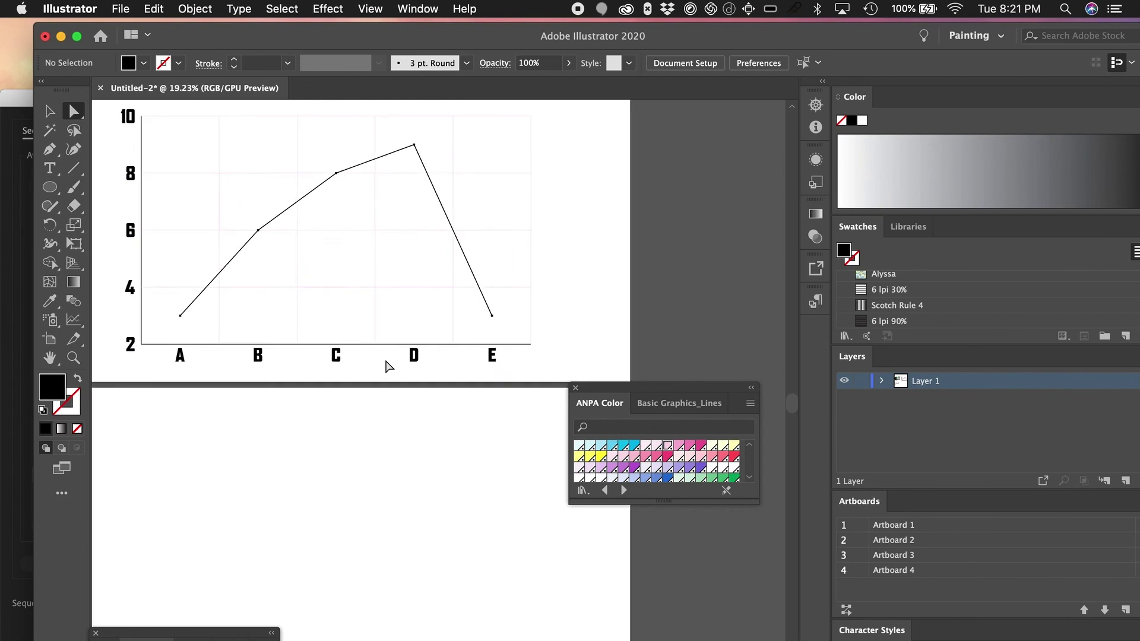
{"action": "scroll", "coordinate": [387, 366], "scroll_direction": "down", "scroll_amount": 7}
{"action": "scroll", "coordinate": [387, 367], "scroll_direction": "left", "scroll_amount": 3}
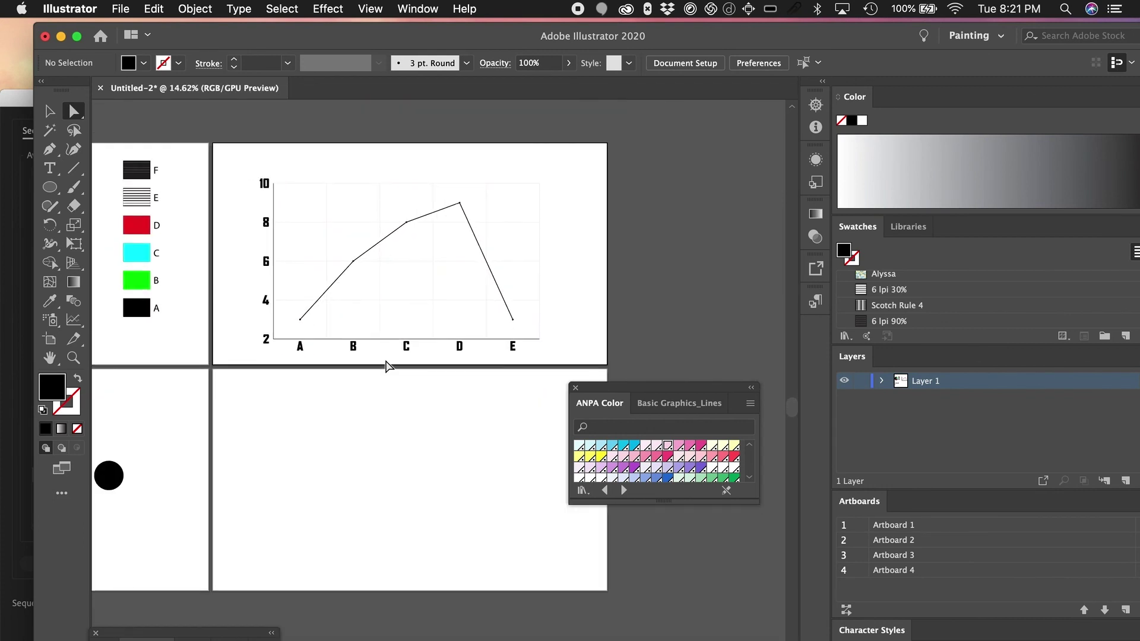
{"action": "left_click_drag", "start_coordinate": [73, 319], "coordinate": [346, 427]}
{"action": "left_click", "coordinate": [347, 424]}
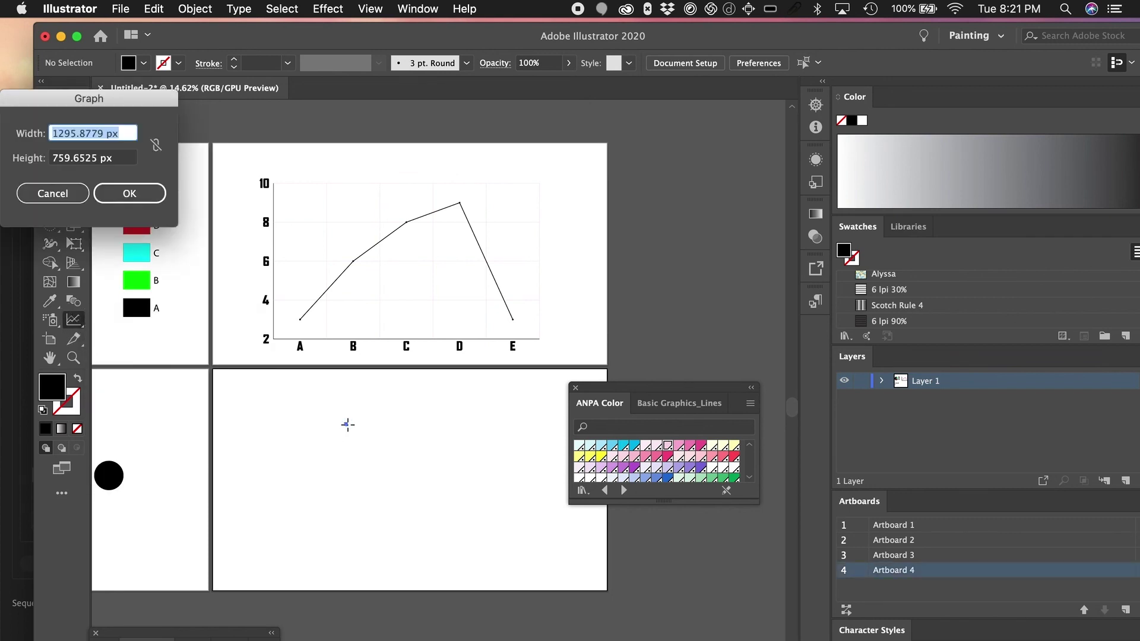
{"action": "left_click", "coordinate": [53, 193]}
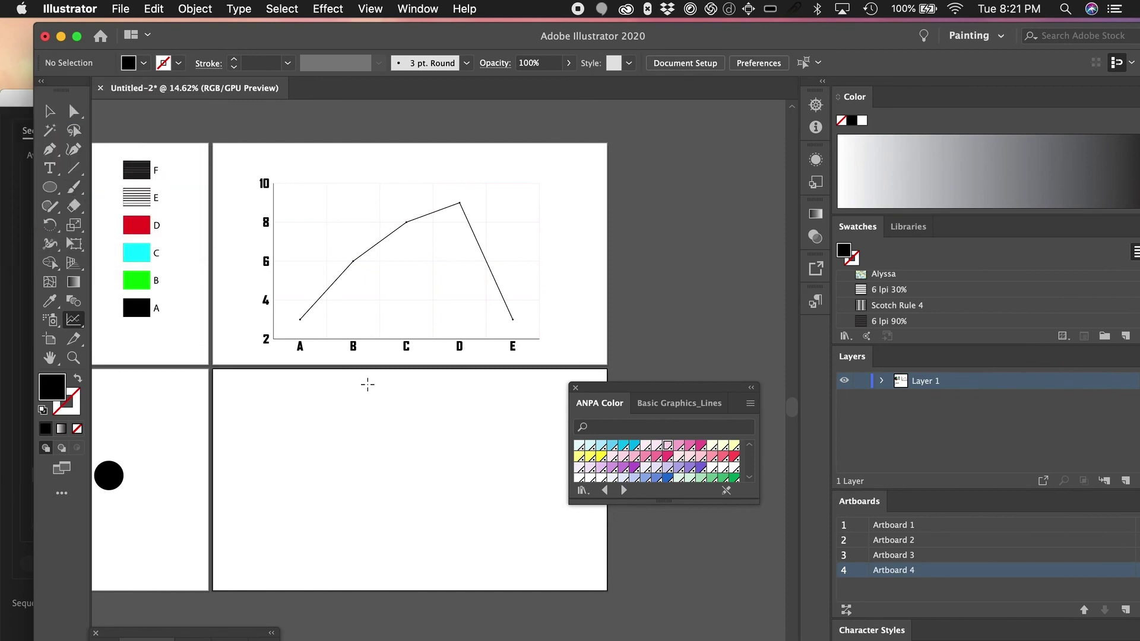
{"action": "key", "text": "super+alt+0"}
{"action": "scroll", "coordinate": [368, 385], "scroll_direction": "down", "scroll_amount": 2}
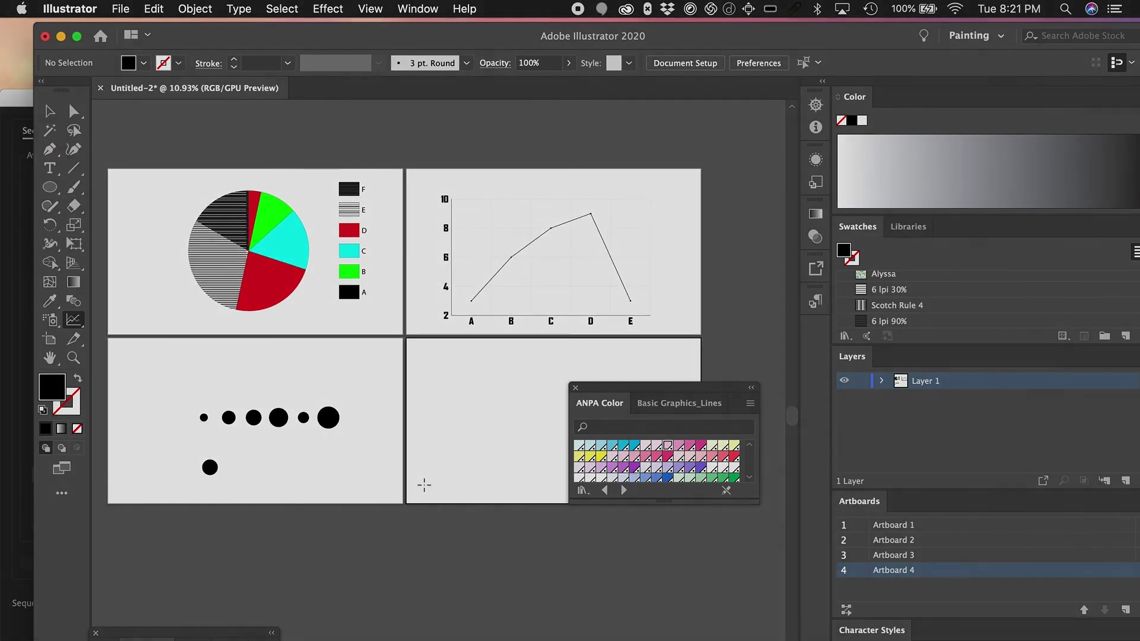